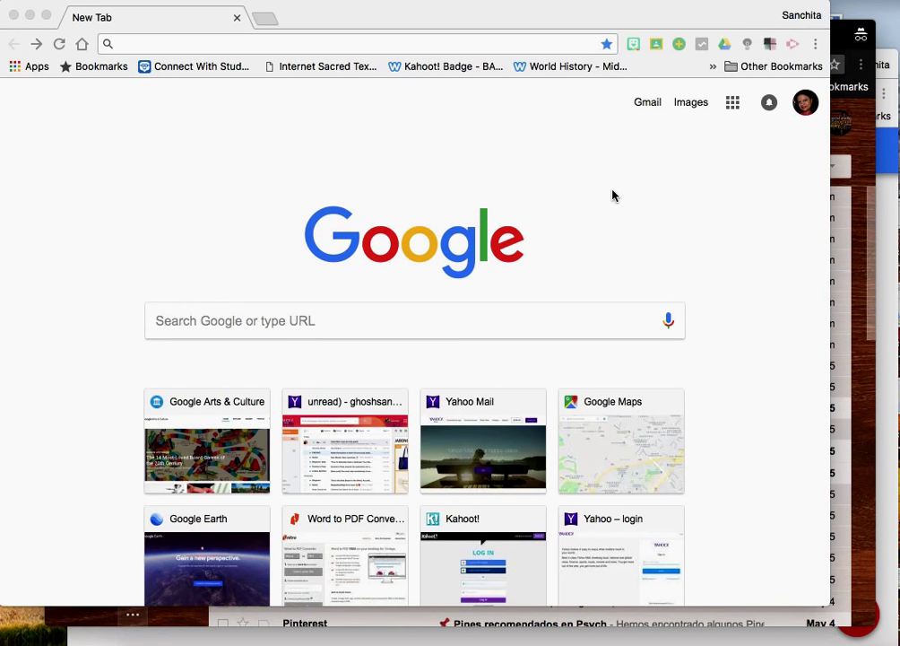
# Step: Open the Google Slides site at slides.google.com
pyautogui.click(373, 44)
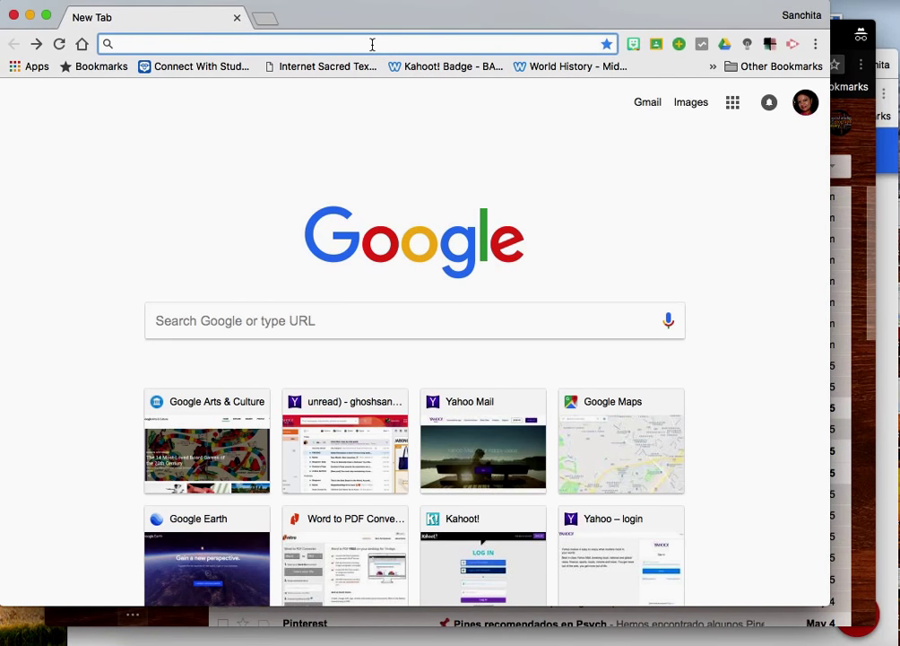
pyautogui.write('slides')
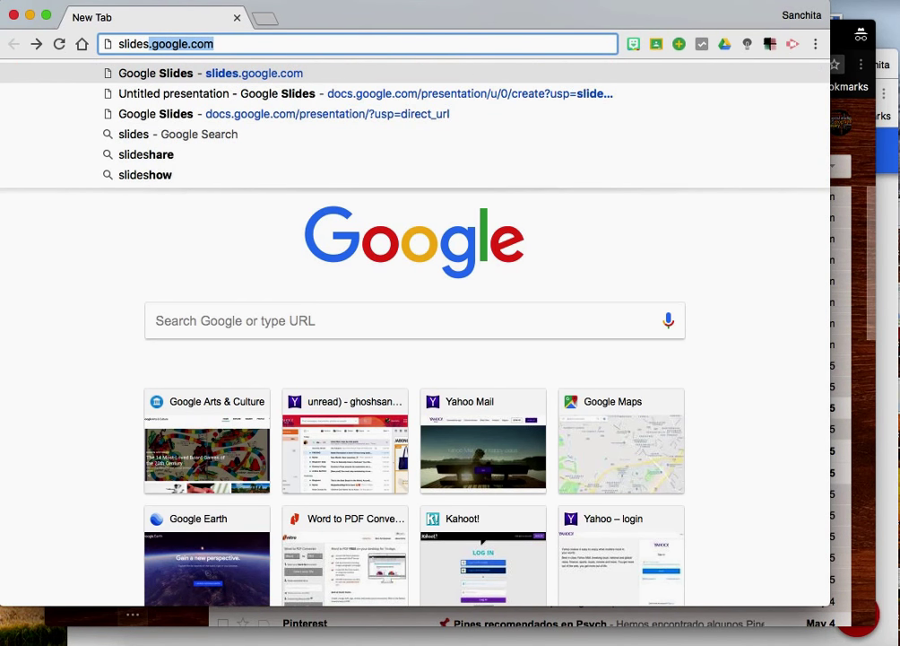
pyautogui.write('.goog')
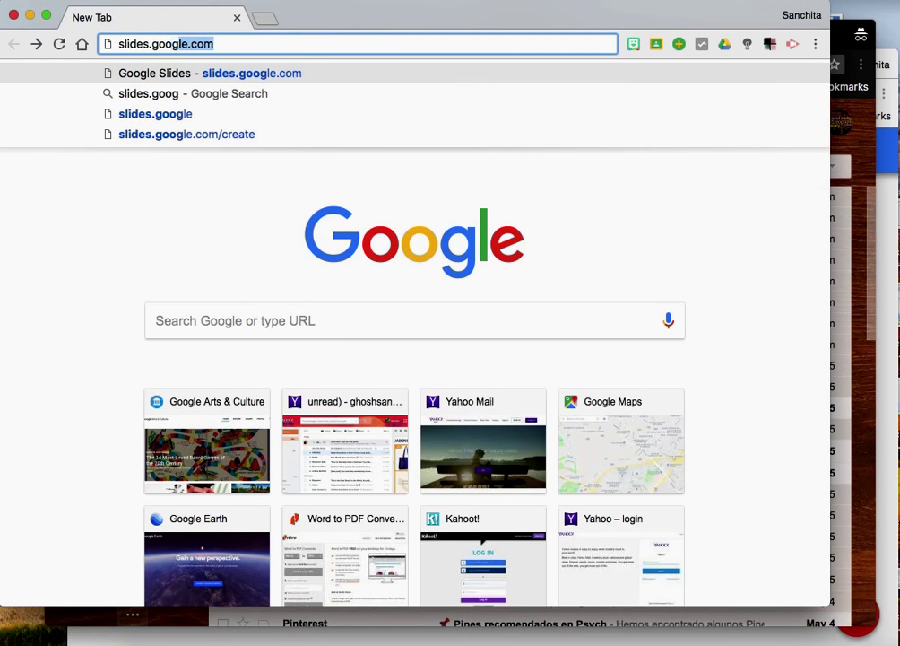
pyautogui.write('le.com')
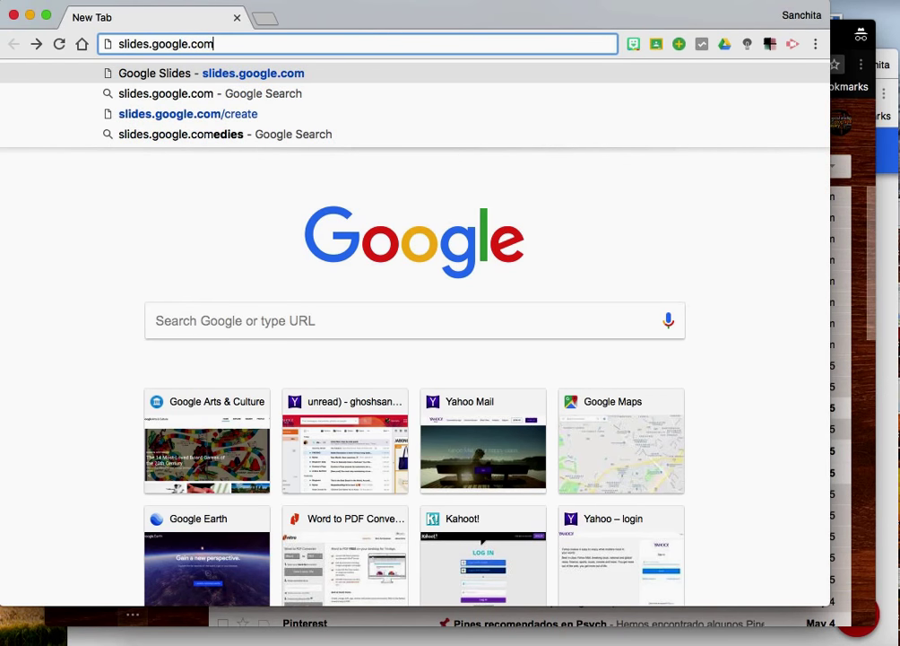
pyautogui.press('Return')
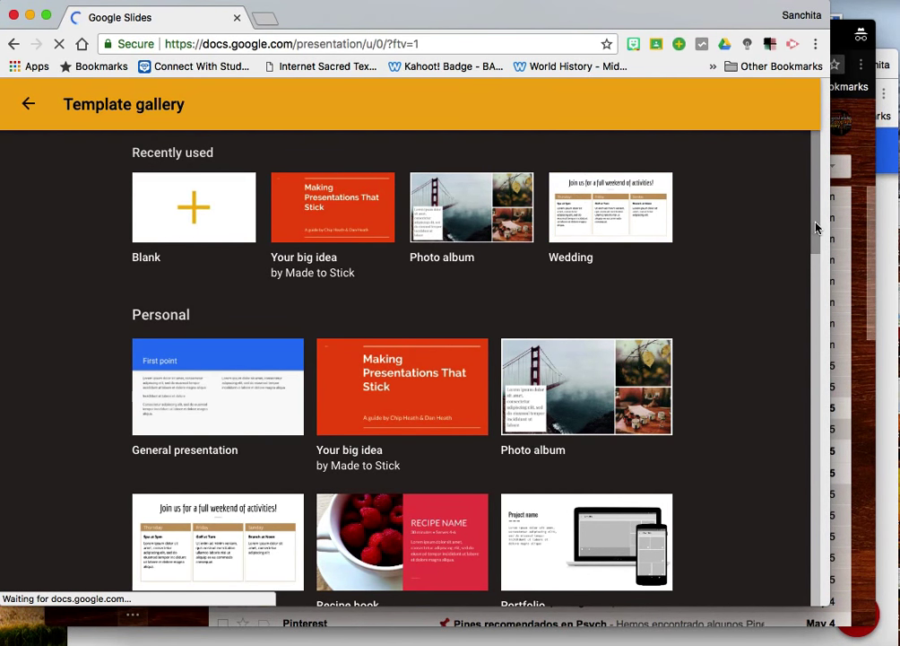
# Step: Create a blank presentation from the template gallery and dismiss the theme choices
pyautogui.moveTo(816, 227)
pyautogui.mouseDown()
pyautogui.moveTo(819, 424)
pyautogui.moveTo(816, 224)
pyautogui.mouseUp()
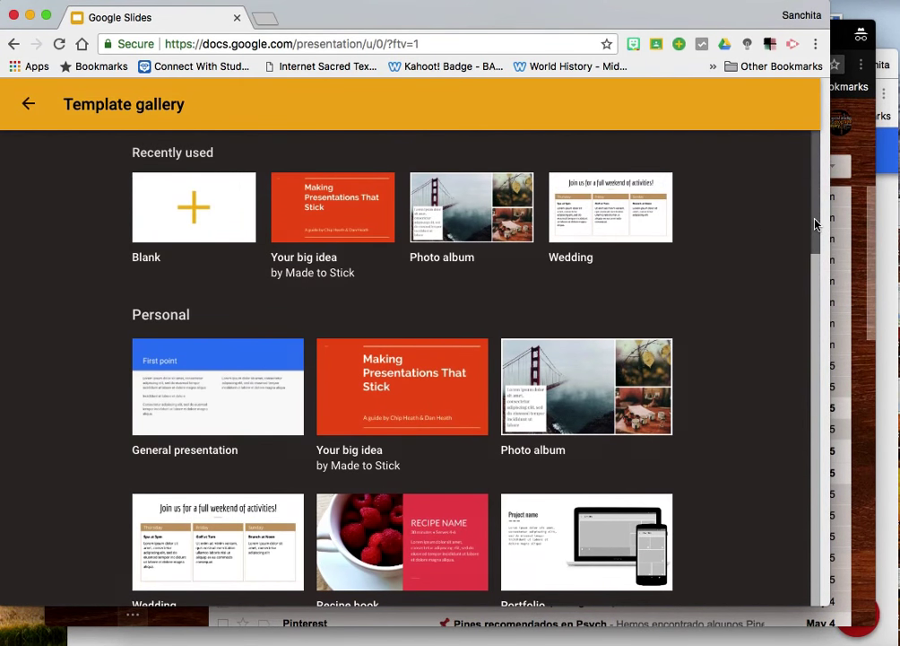
pyautogui.click(201, 207)
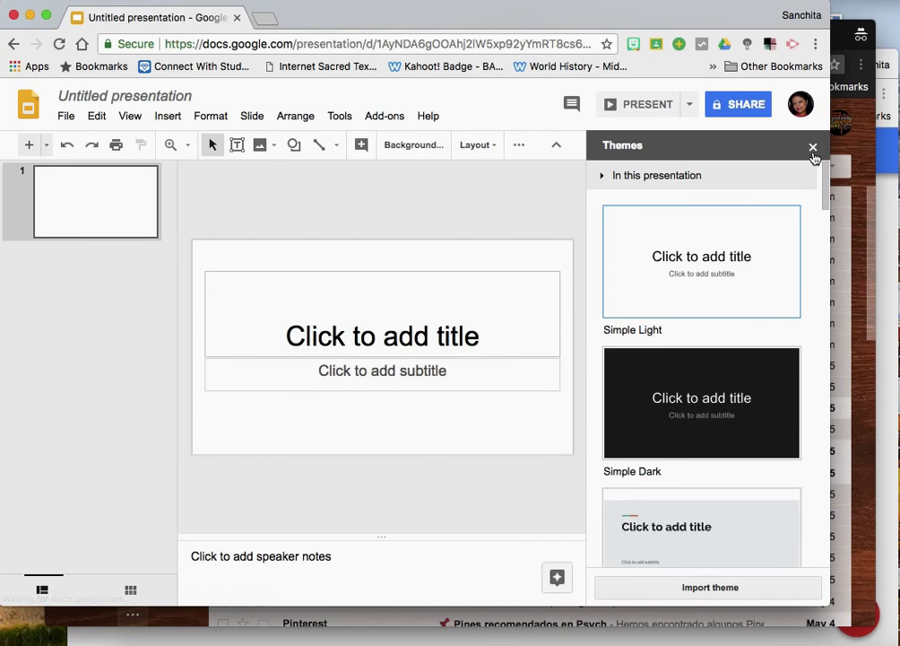
pyautogui.click(813, 147)
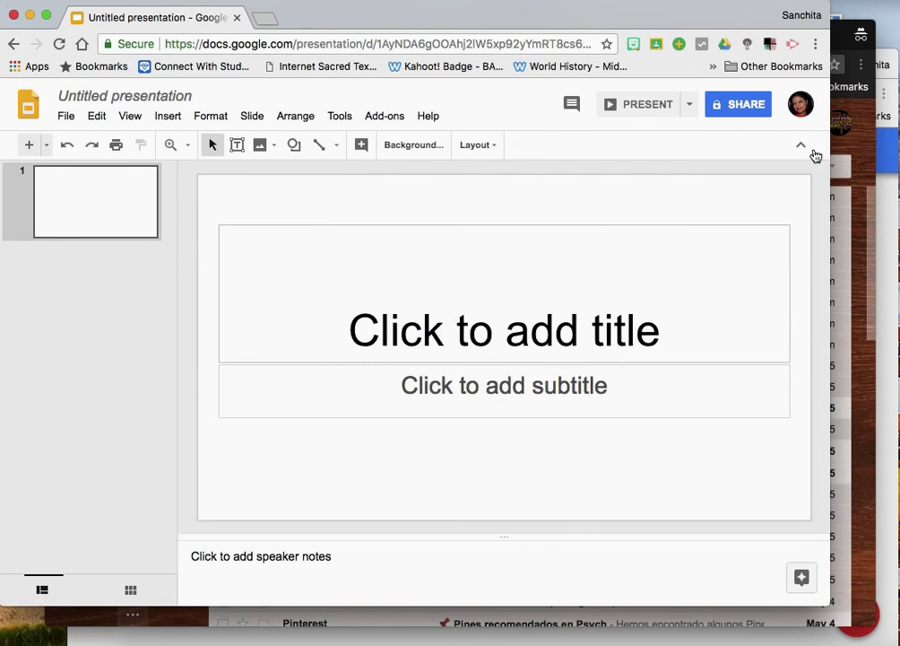
# Step: Enter "Presention 1" as the title on the first slide
pyautogui.click(507, 345)
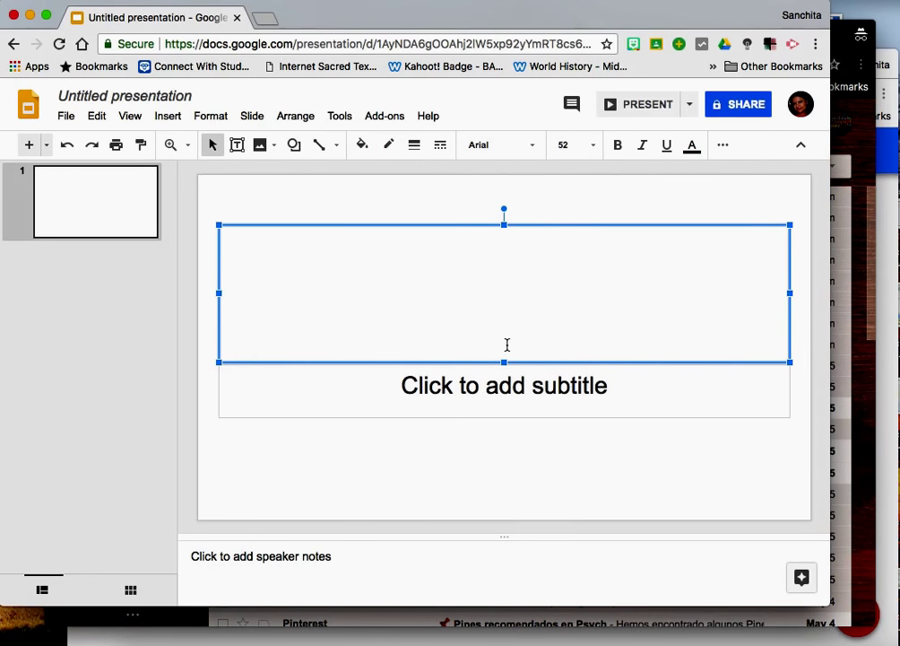
pyautogui.write('Pres')
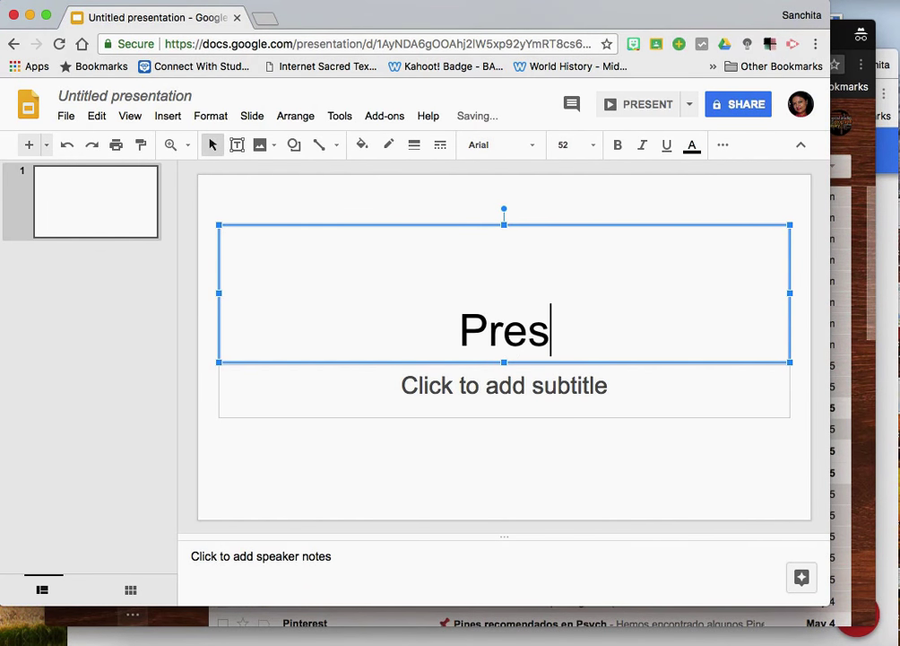
pyautogui.write('ention 1')
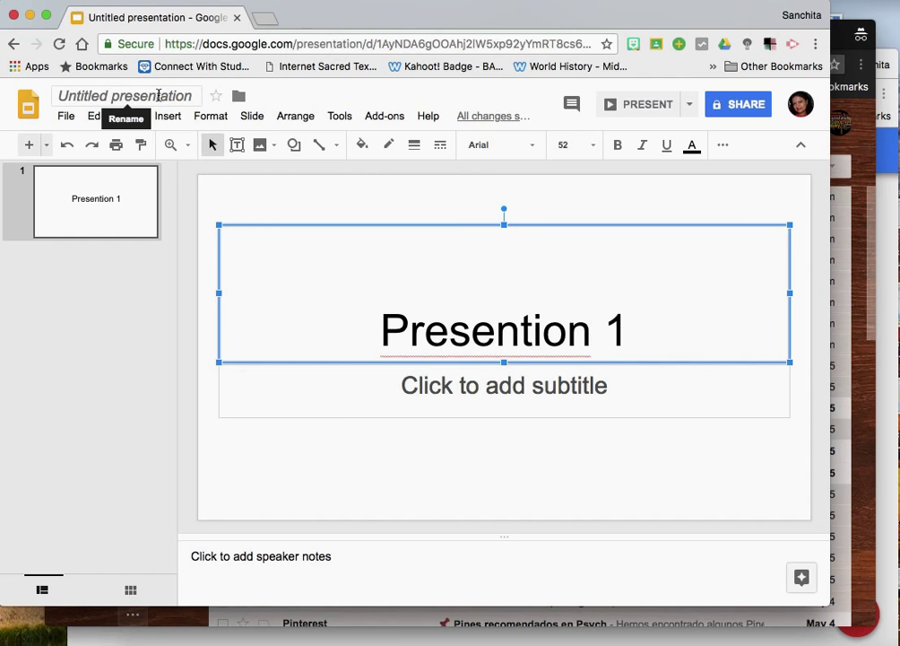
# Step: Rename the untitled presentation file as "Presentation 1"
pyautogui.click(159, 95)
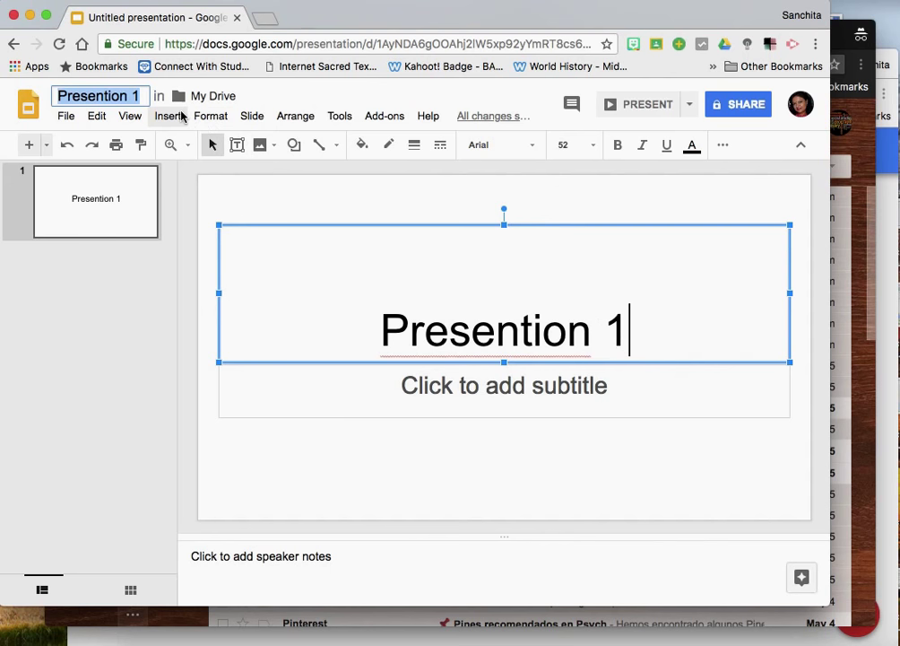
pyautogui.click(127, 99)
pyautogui.press('BackSpace')
pyautogui.press('BackSpace')
pyautogui.press('BackSpace')
pyautogui.write('ation')
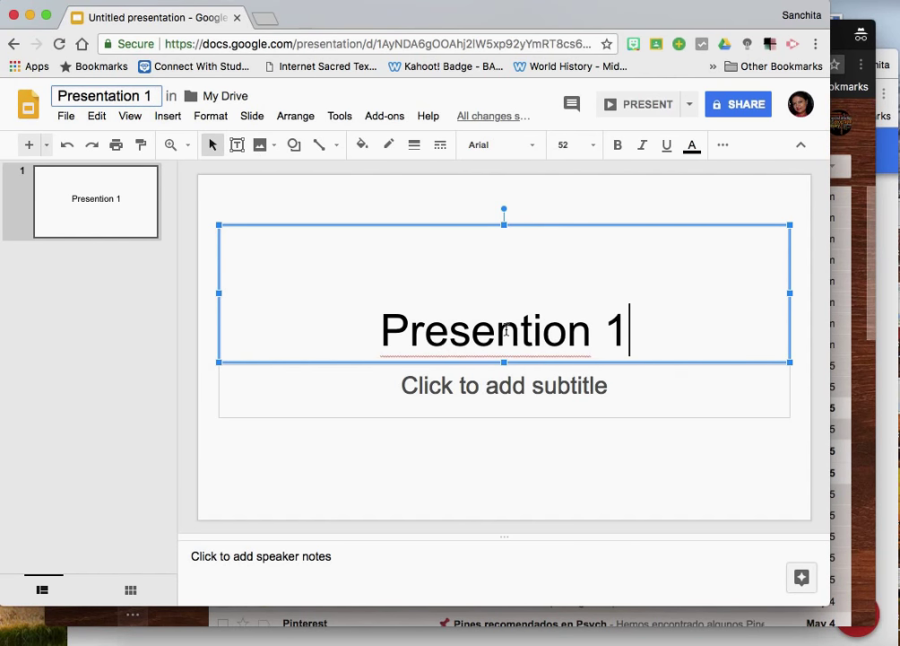
# Step: Correct the misspelled word in the slide title to the suggested spelling "Presentation"
pyautogui.click(505, 332)
pyautogui.rightClick(505, 332)
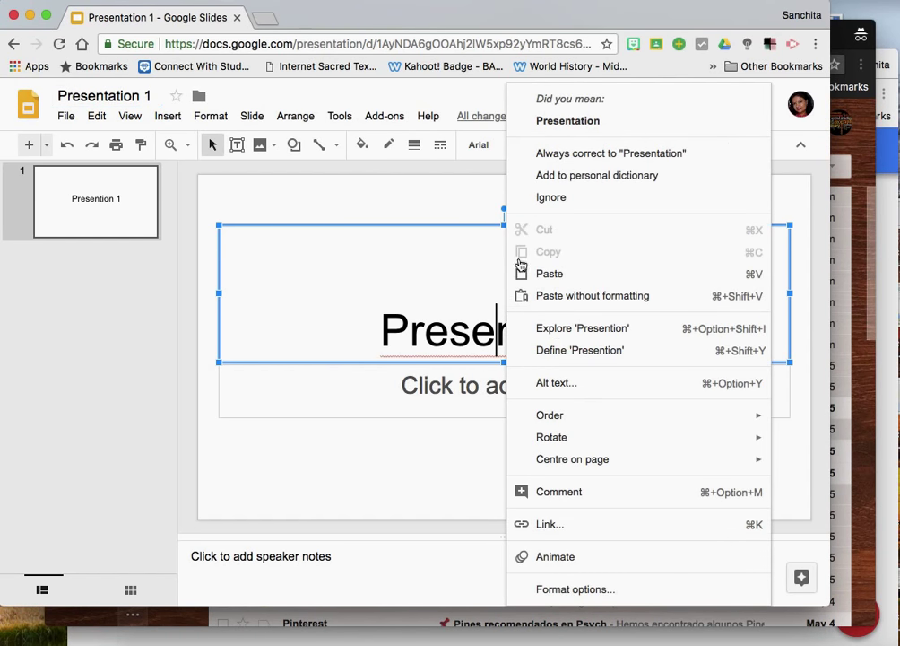
pyautogui.click(576, 128)
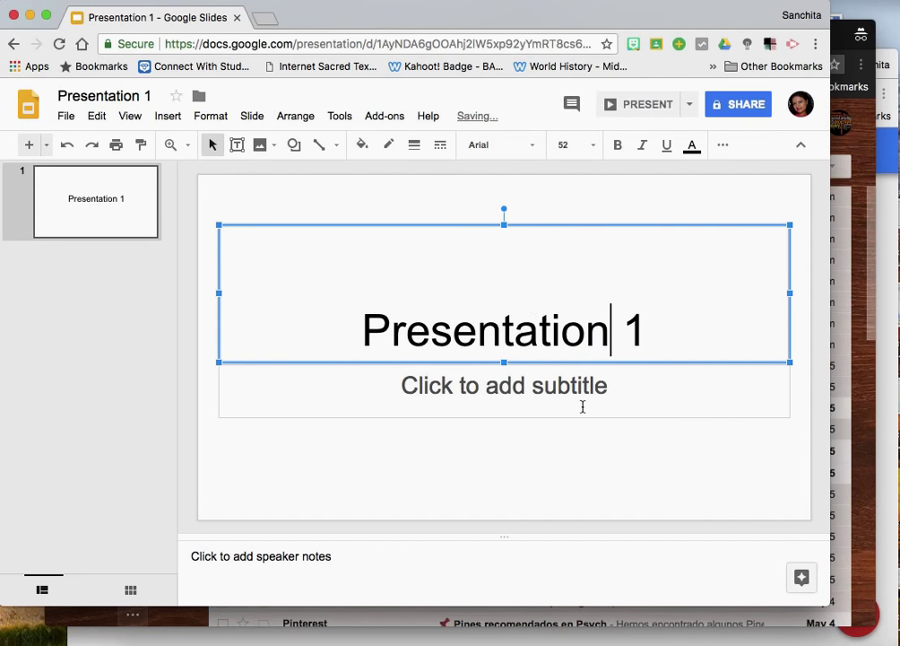
# Step: Enter "By: A, B, C, D and E" as the subtitle of the title slide
pyautogui.click(508, 387)
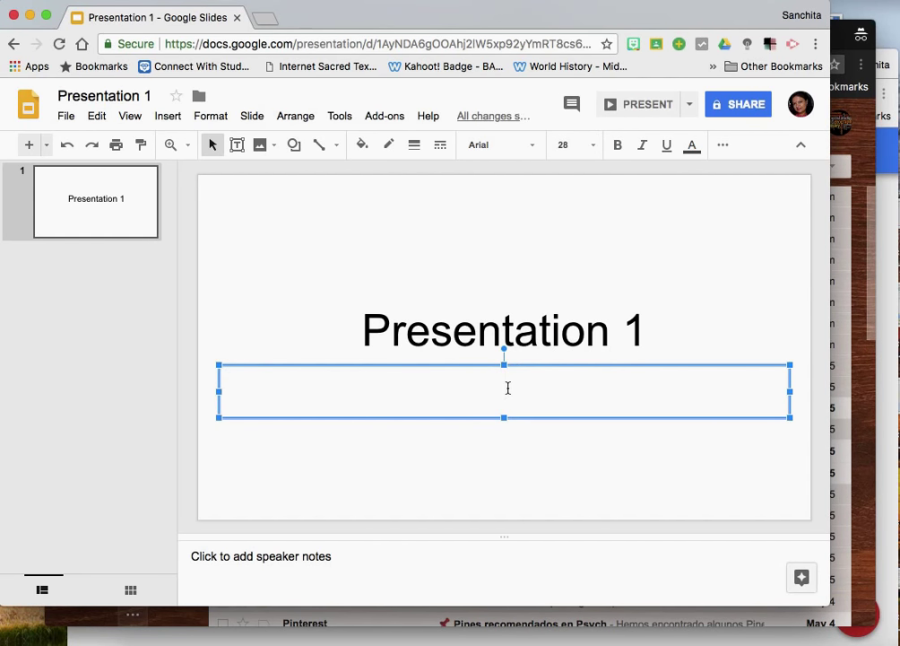
pyautogui.write('By: ')
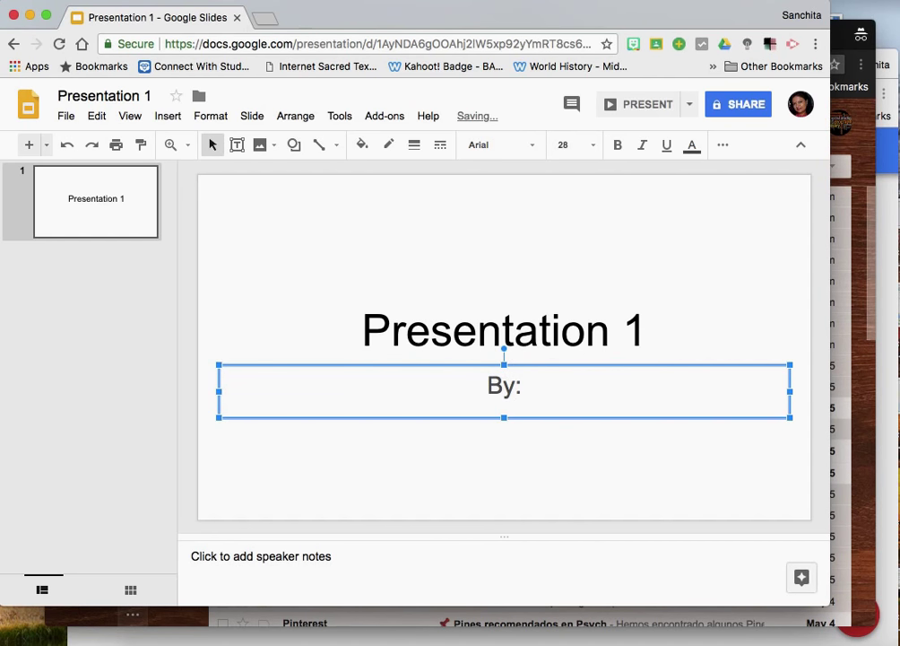
pyautogui.write('A, B')
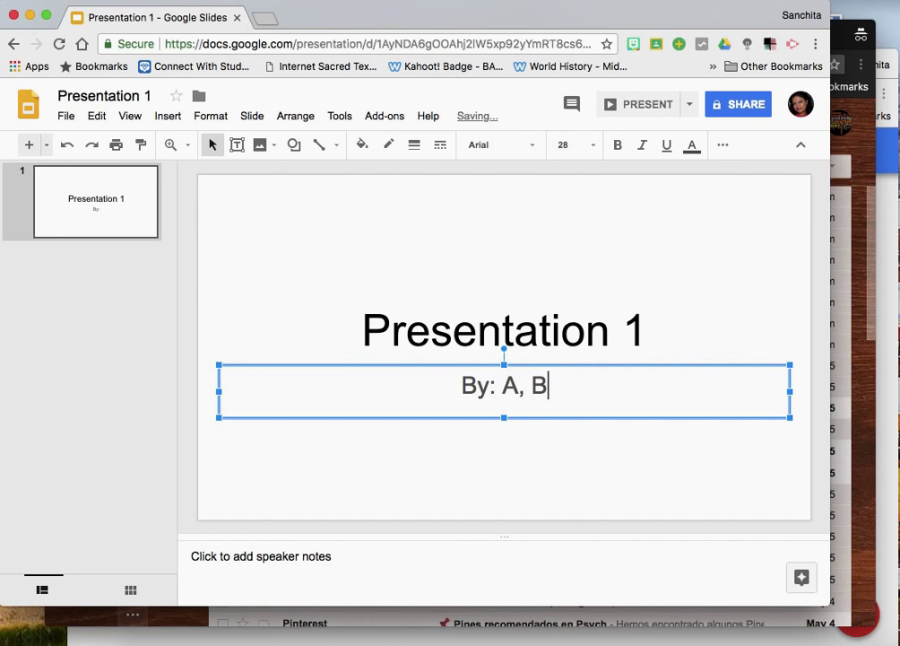
pyautogui.write(', C,')
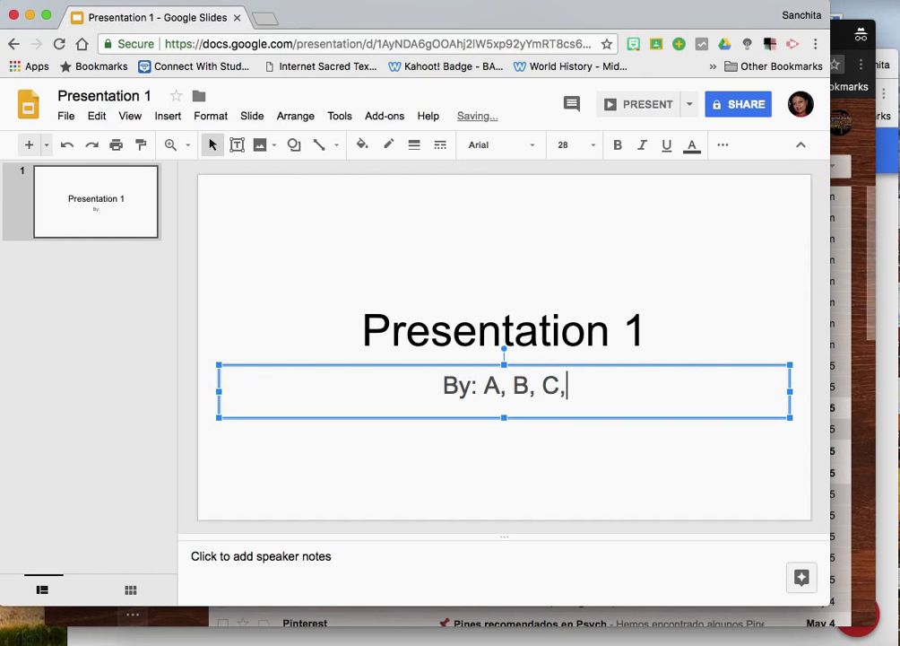
pyautogui.write(' D and ')
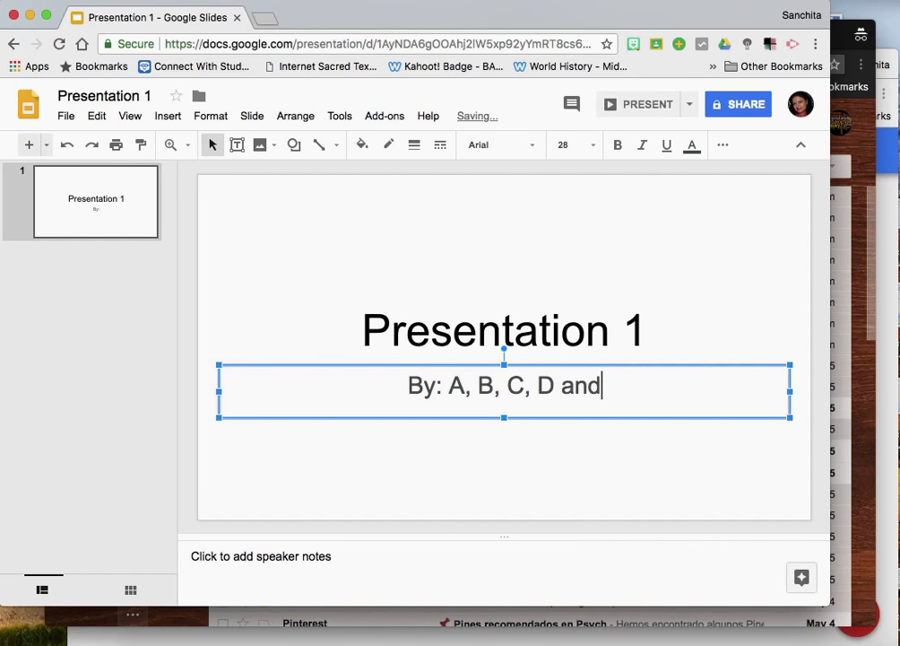
pyautogui.write('E')
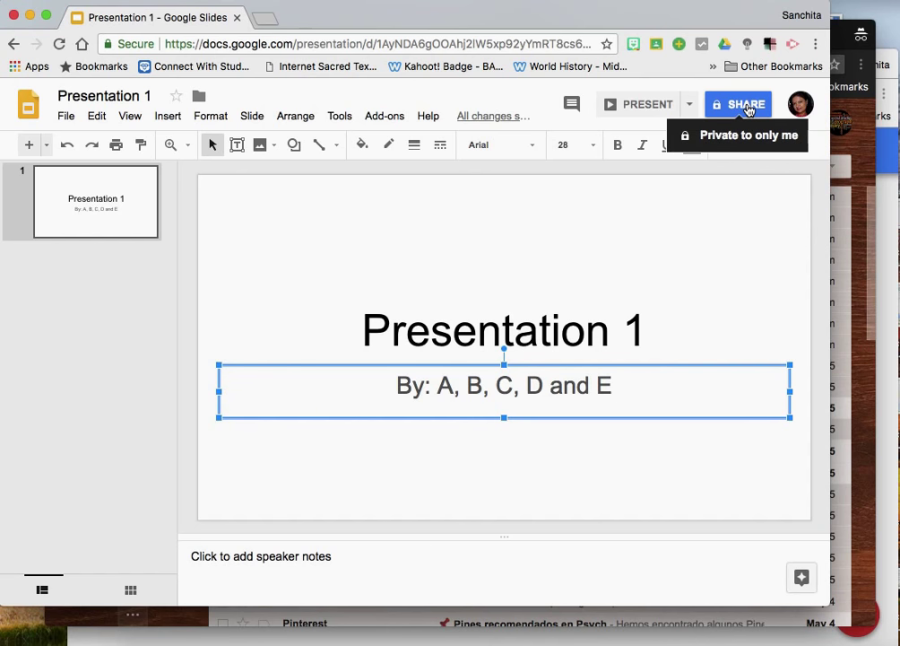
# Step: Start sharing the presentation and add two collaborators by their suggested e-mail addresses, with edit access
pyautogui.click(748, 107)
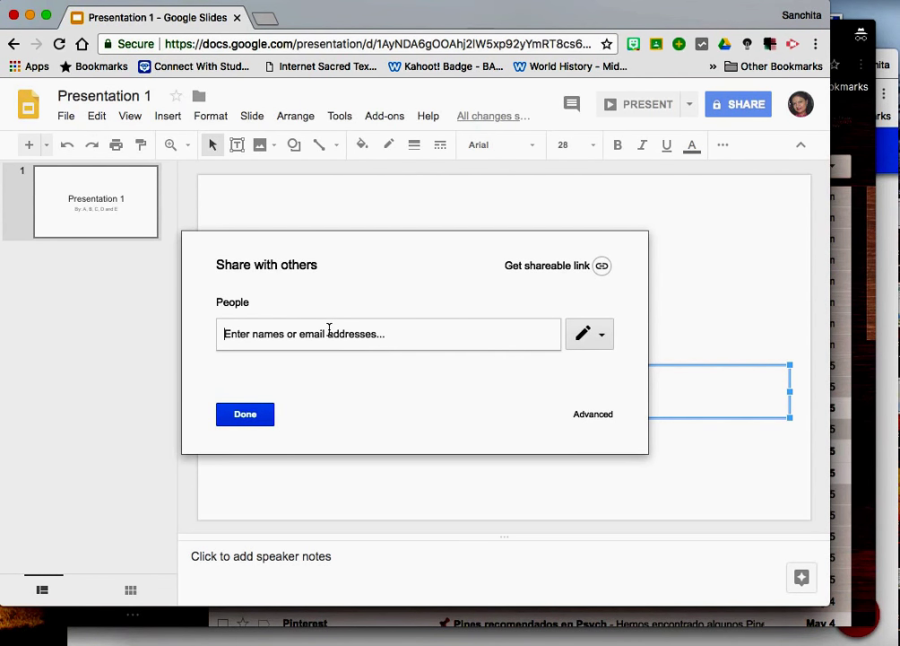
pyautogui.write('sanchit')
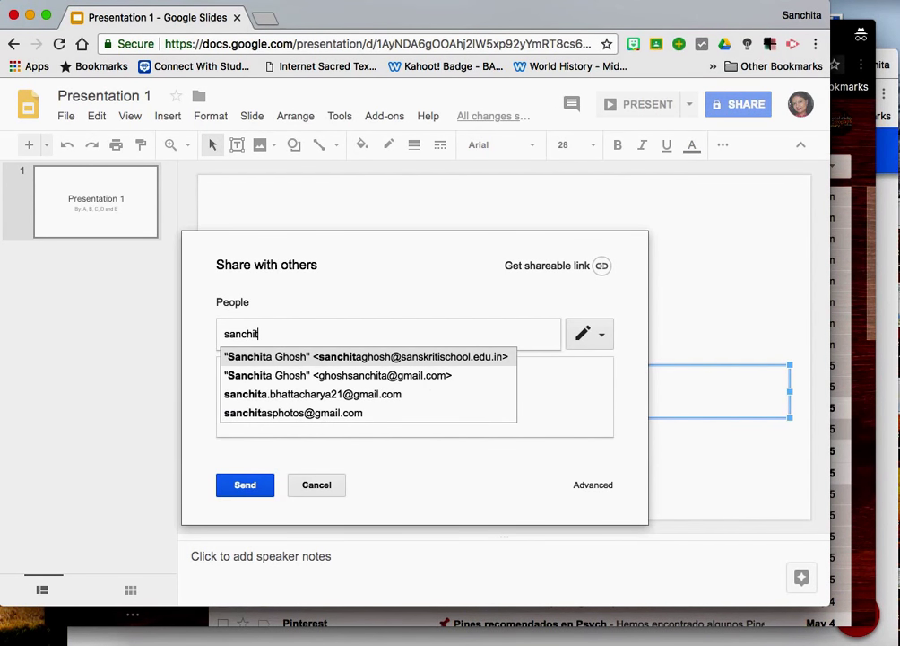
pyautogui.click(292, 358)
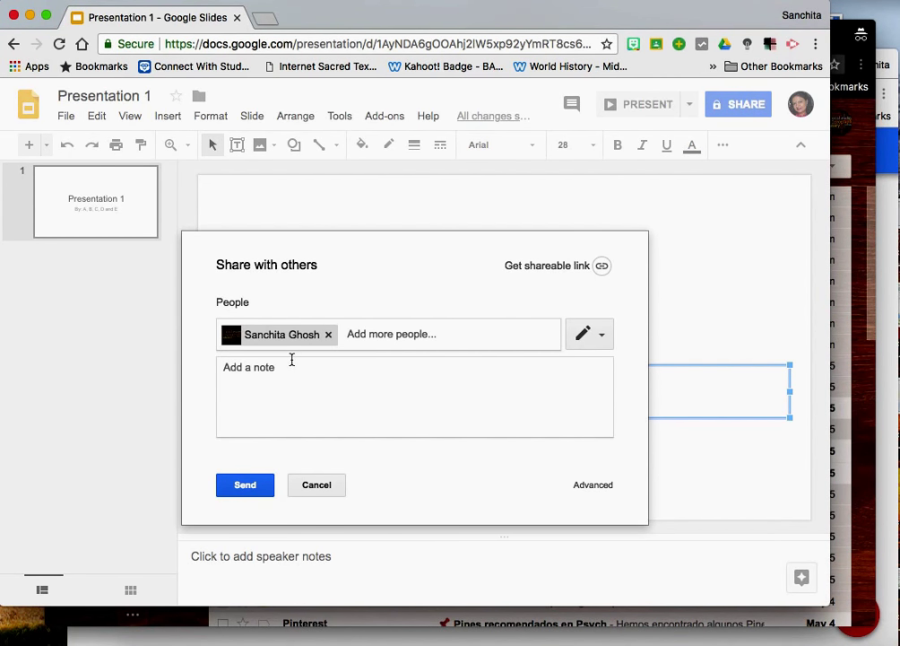
pyautogui.write('sanchit')
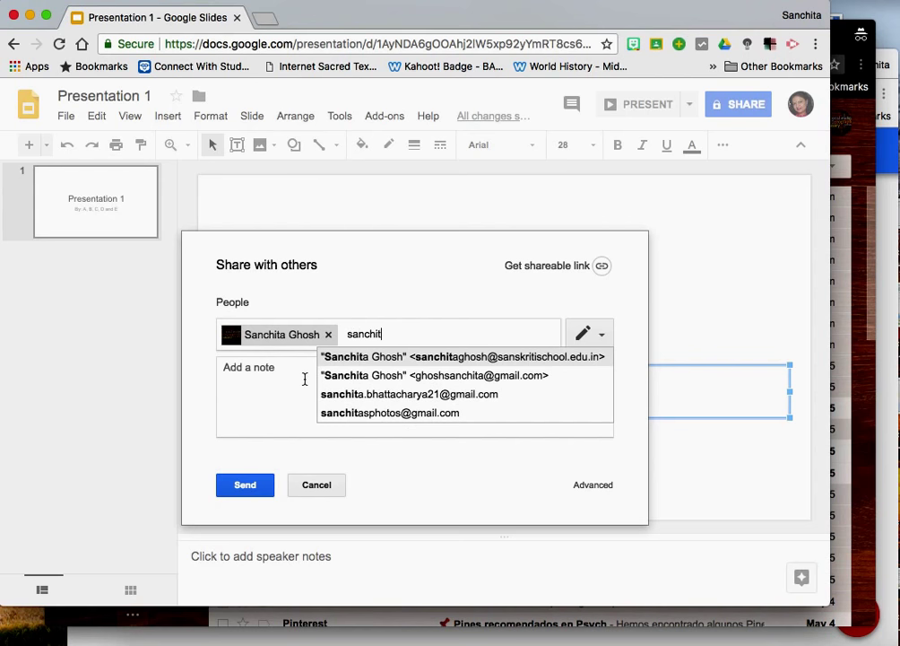
pyautogui.click(355, 413)
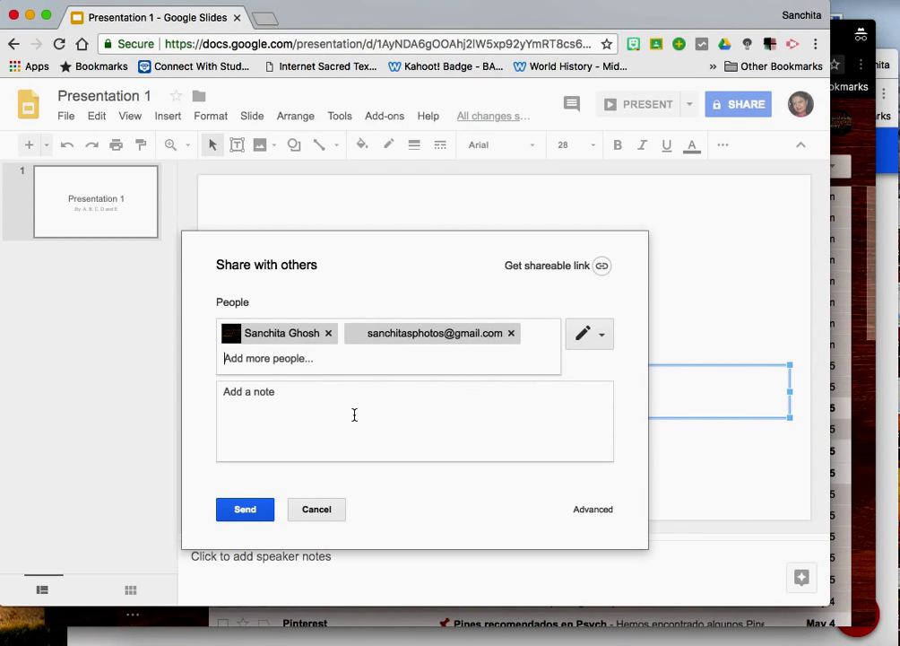
# Step: Add the note "Lets Collaborate" to the sharing invitation and send it
pyautogui.click(279, 393)
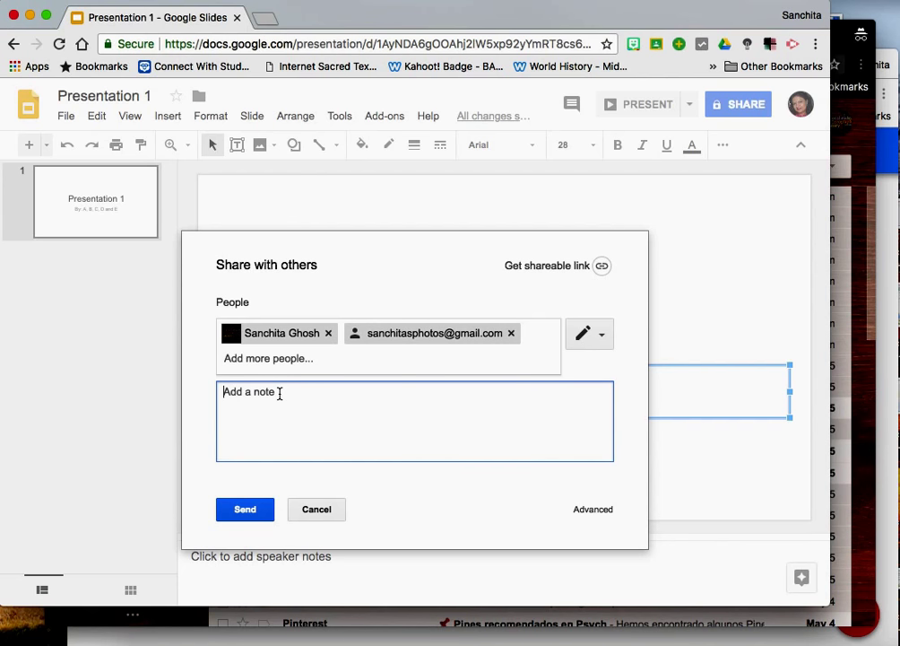
pyautogui.write('Lets Collaborate')
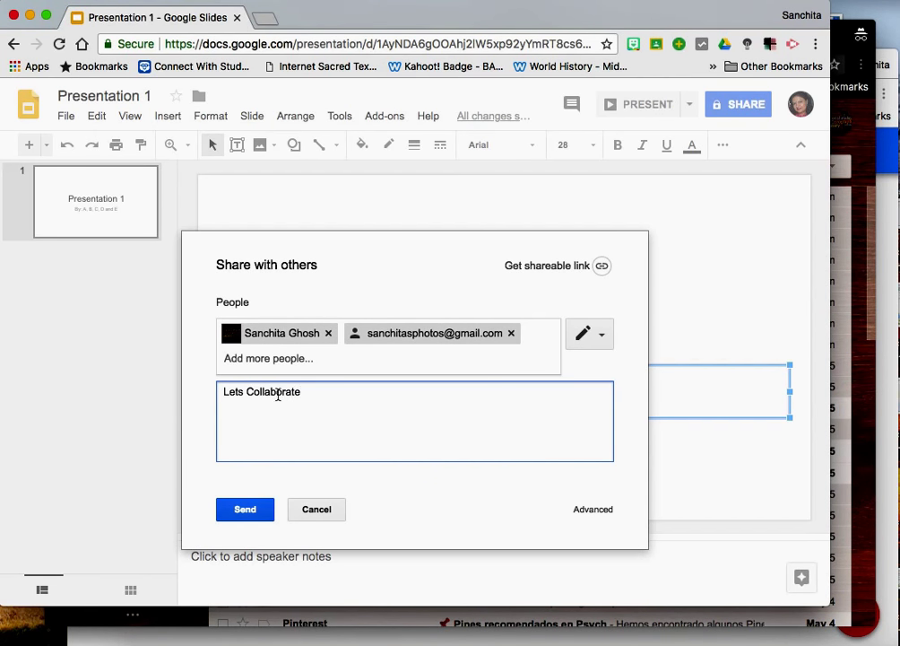
pyautogui.click(239, 509)
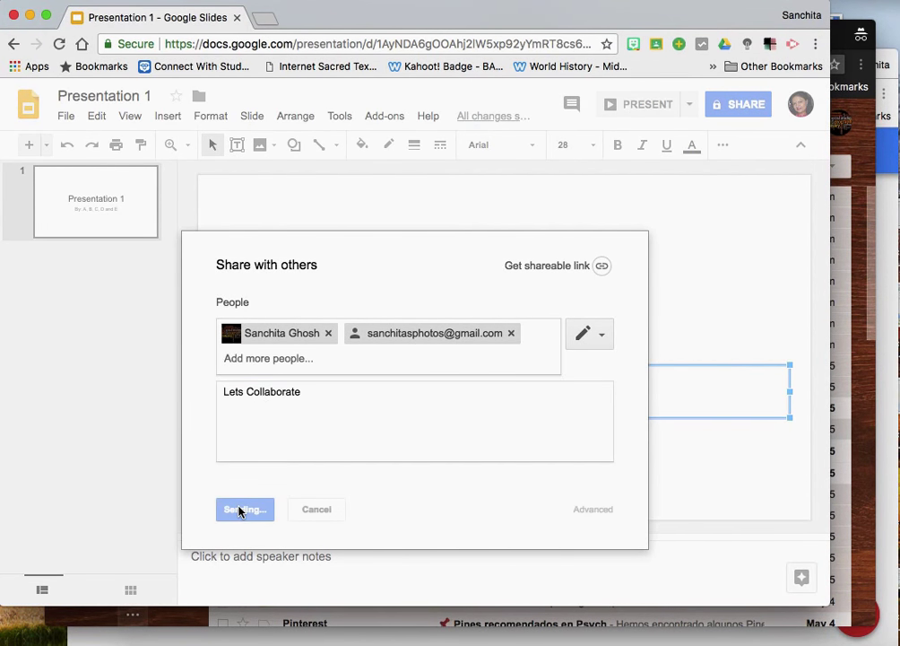
# Step: Switch to the first collaborator's Gmail, refresh the inbox, and open Presentation 1 from the invitation to edit
pyautogui.click(864, 152)
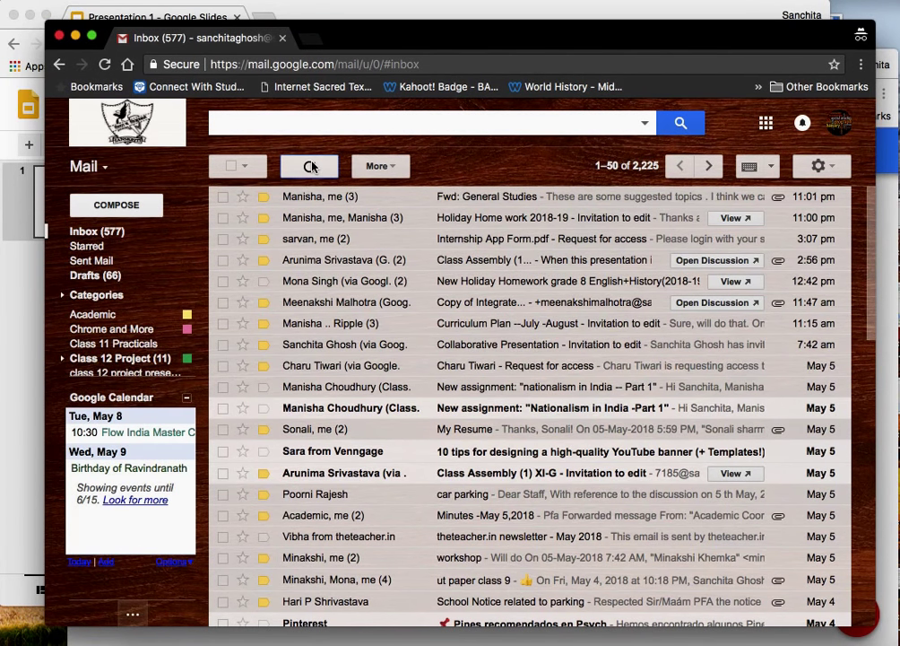
pyautogui.click(311, 167)
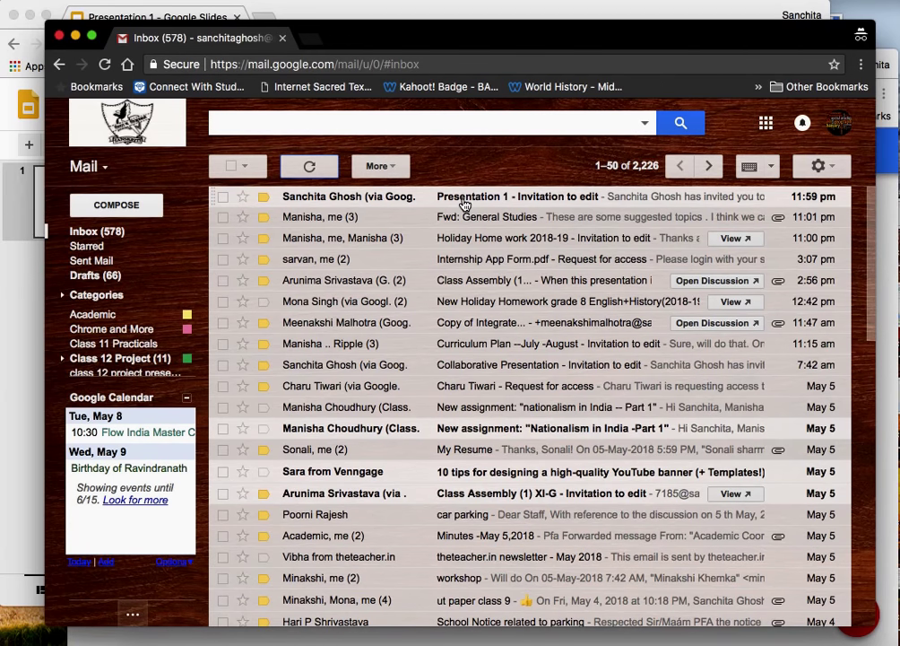
pyautogui.click(464, 205)
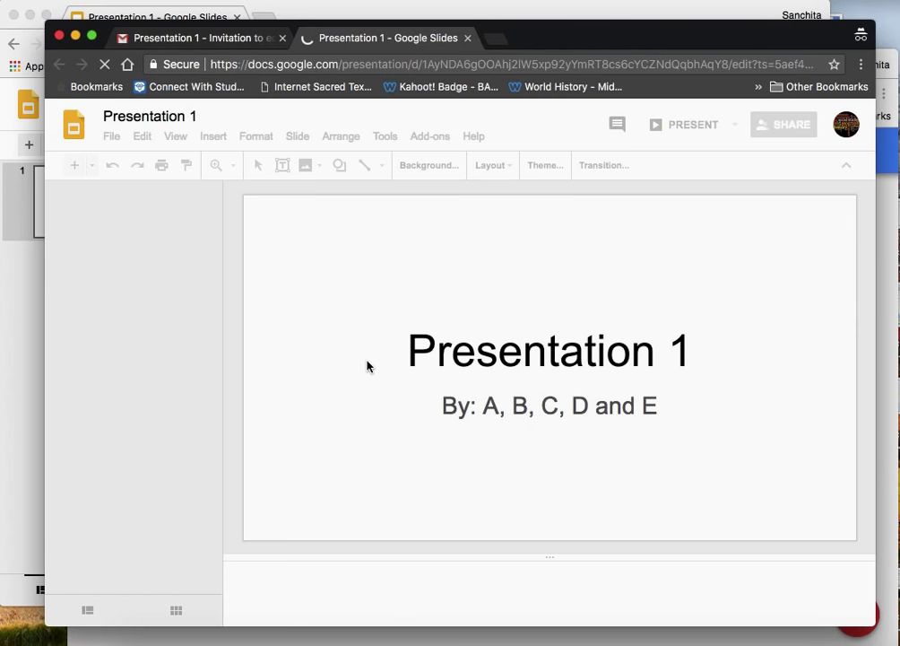
# Step: Switch to the second collaborator's Inbox by Gmail account and open Presentation 1 in Slides from its invitation
pyautogui.click(891, 267)
pyautogui.click(476, 240)
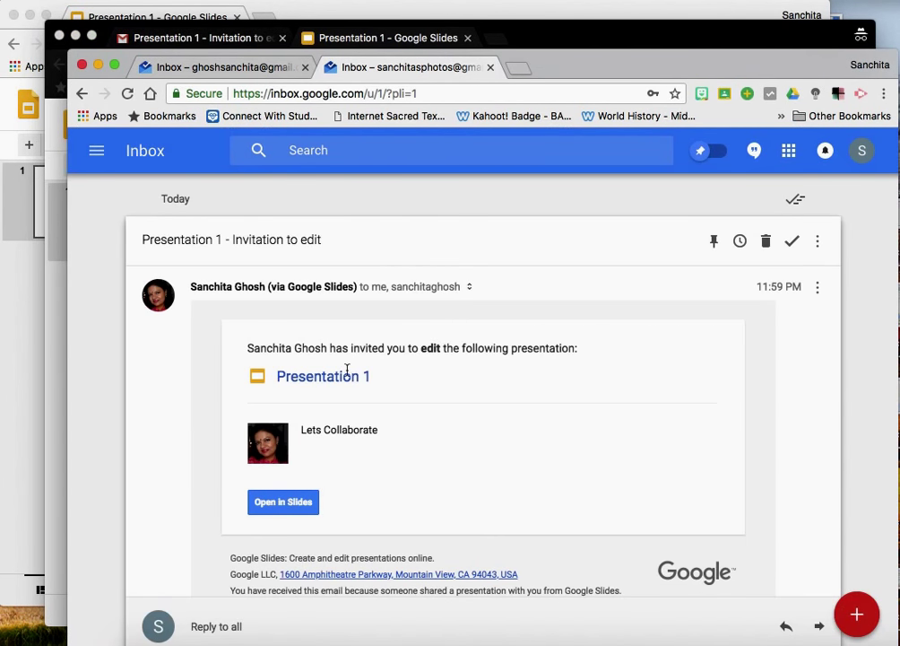
pyautogui.click(308, 502)
# Step: Return to the owner's Presentation 1 window and view the profile details of the active collaborator
pyautogui.click(24, 347)
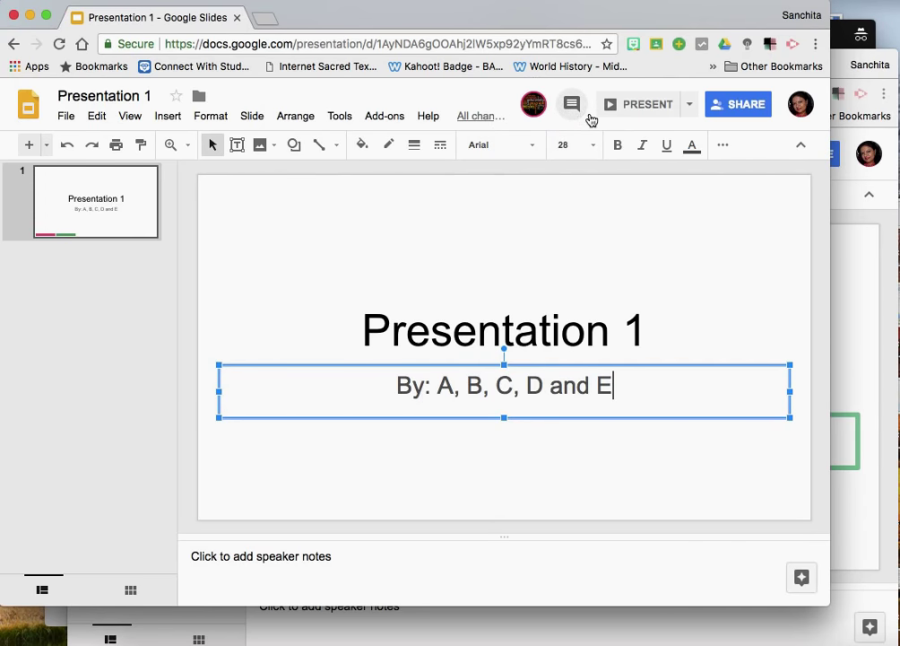
pyautogui.click(536, 116)
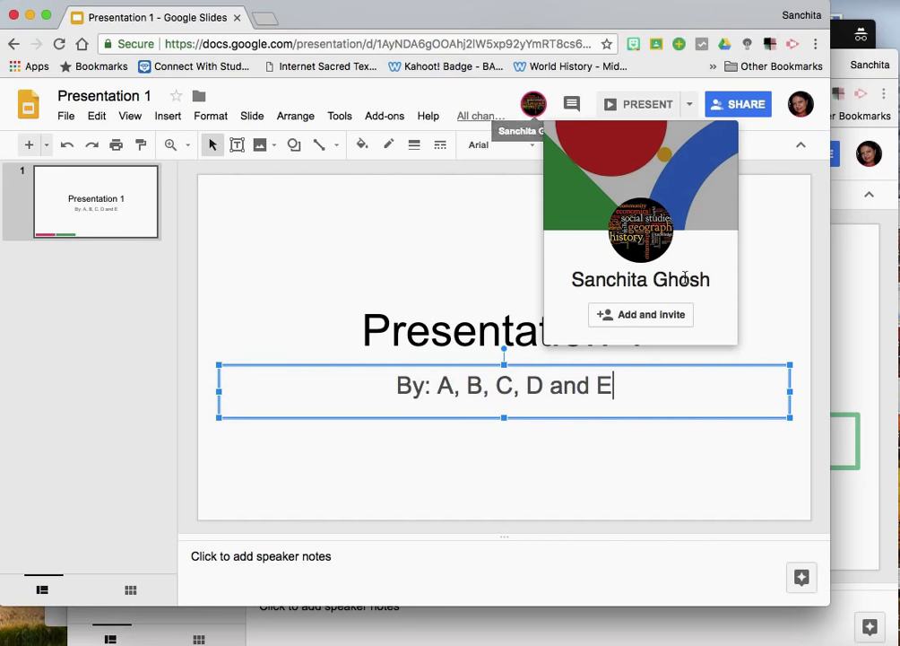
# Step: Check who else is active on Presentation 1 in both collaborators' windows
pyautogui.click(874, 243)
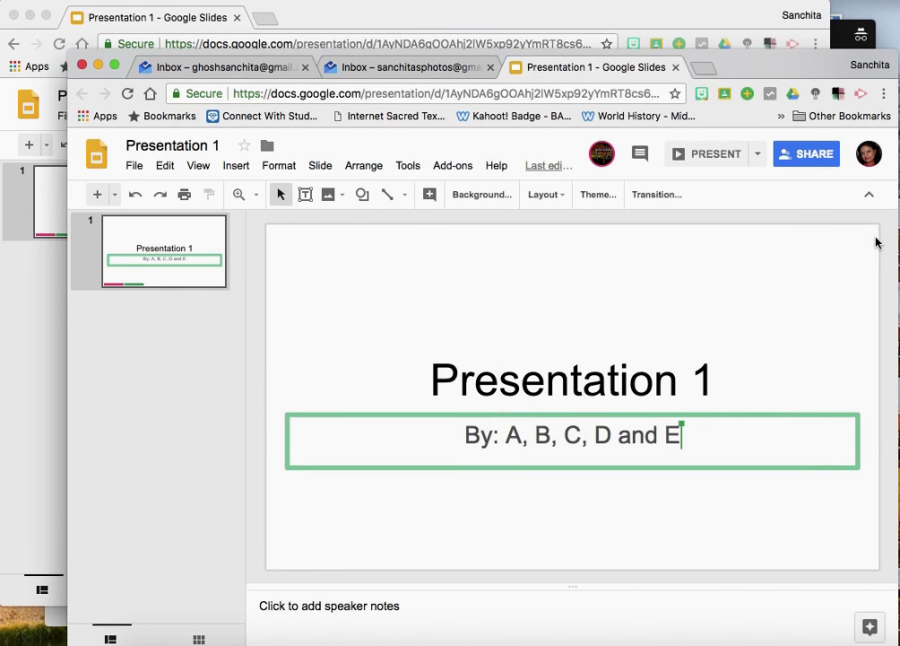
pyautogui.click(844, 46)
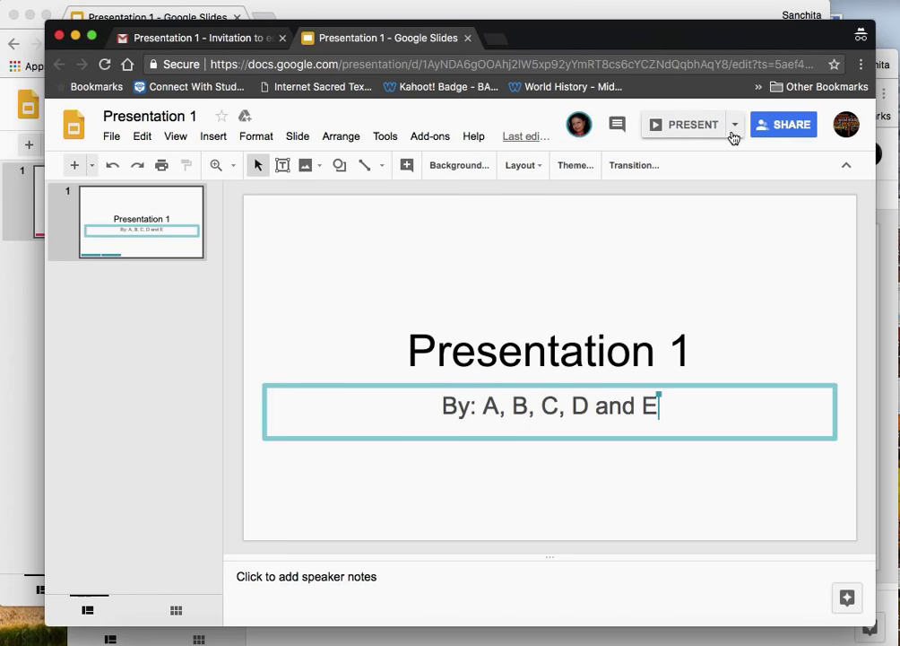
pyautogui.click(891, 199)
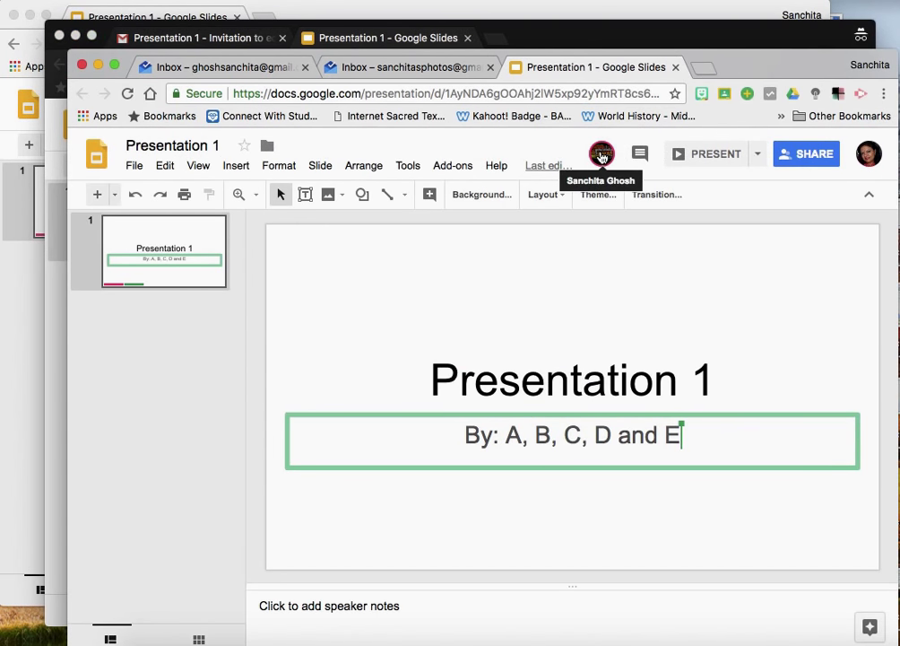
# Step: In the owner's Presentation 1 window, add a new slide after the title slide and title it "Slide 2"
pyautogui.click(23, 285)
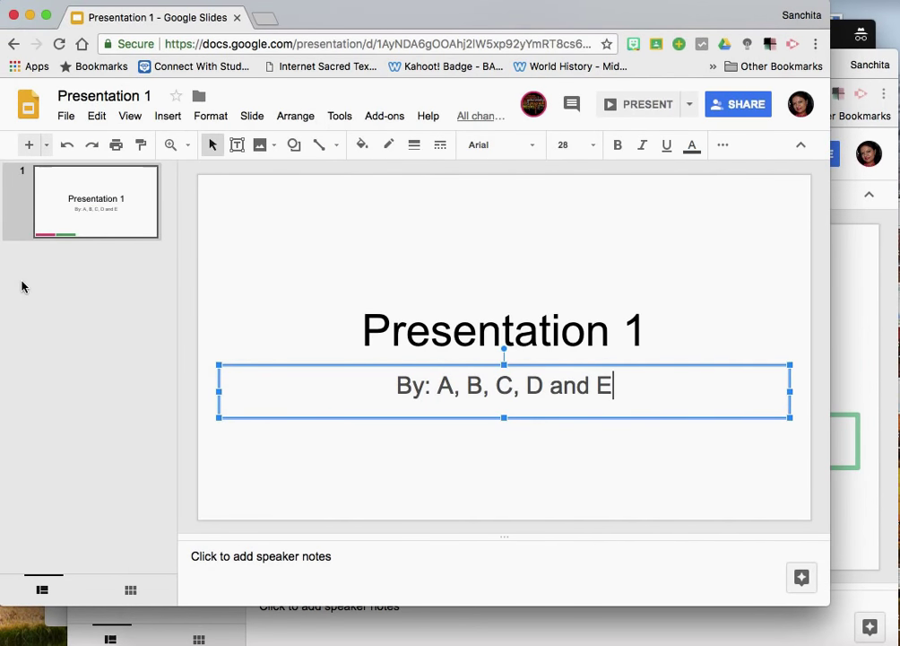
pyautogui.click(31, 145)
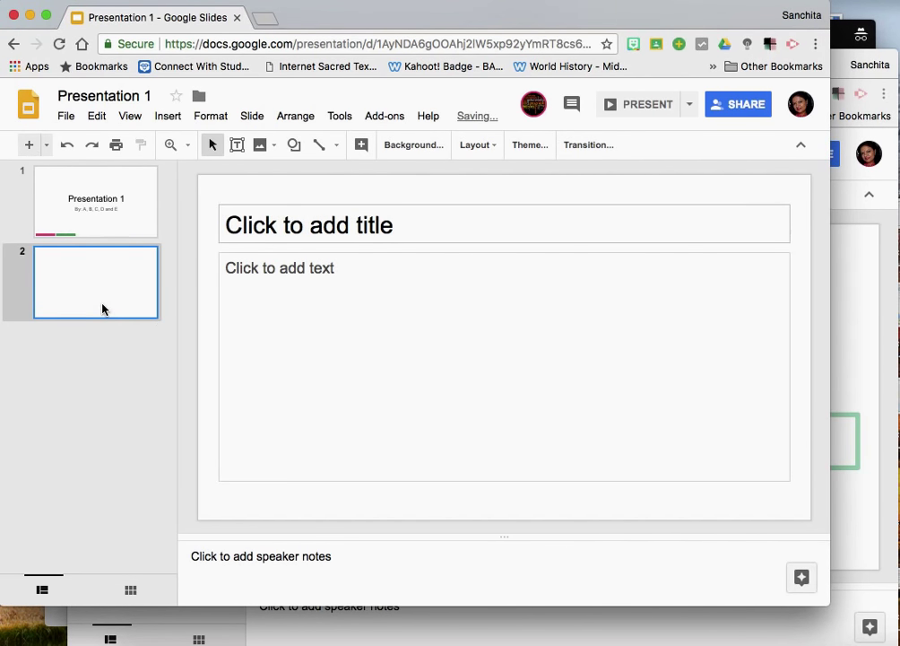
pyautogui.click(398, 227)
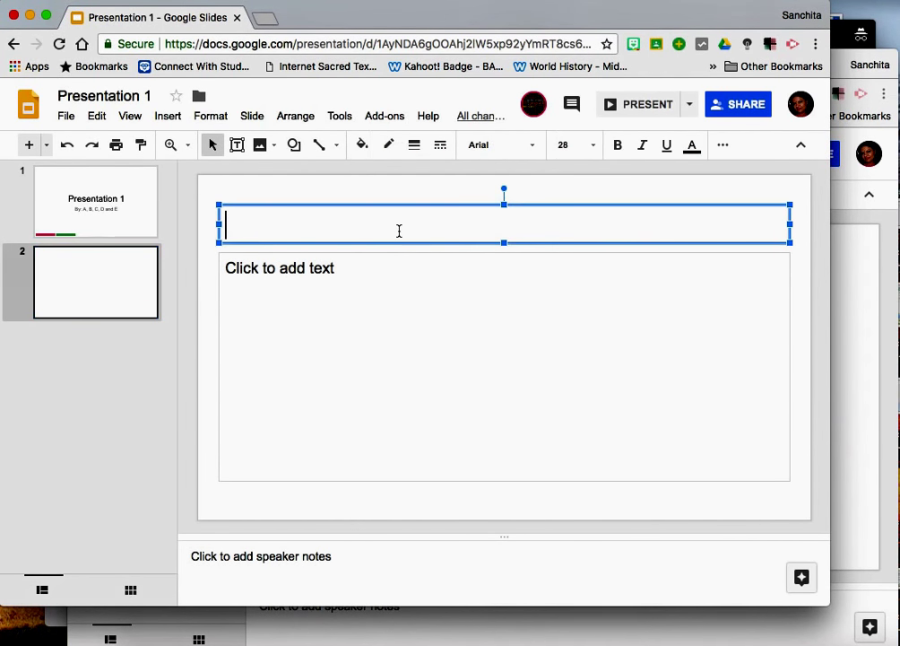
pyautogui.write('Slide')
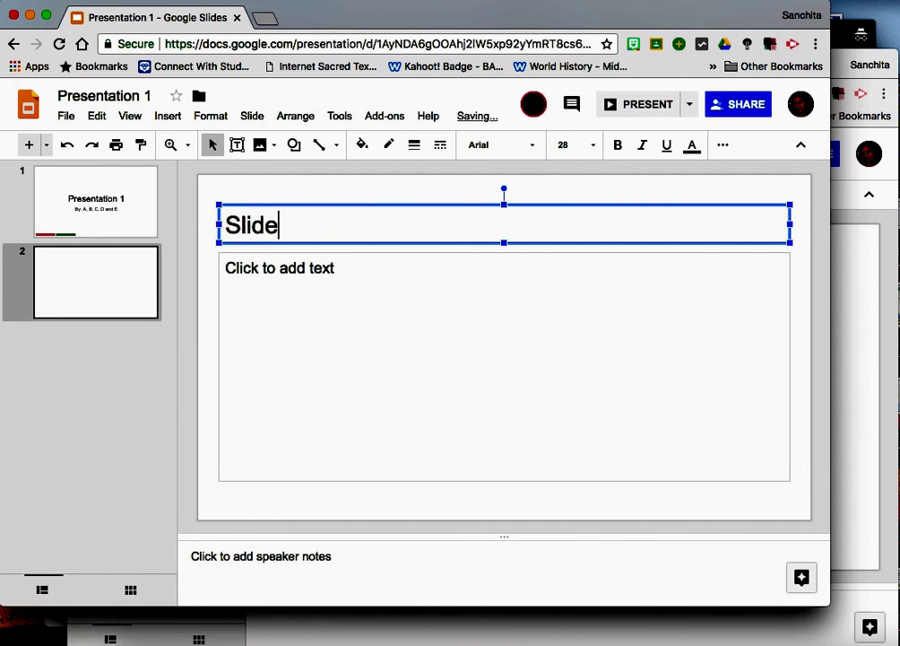
pyautogui.write(' 2')
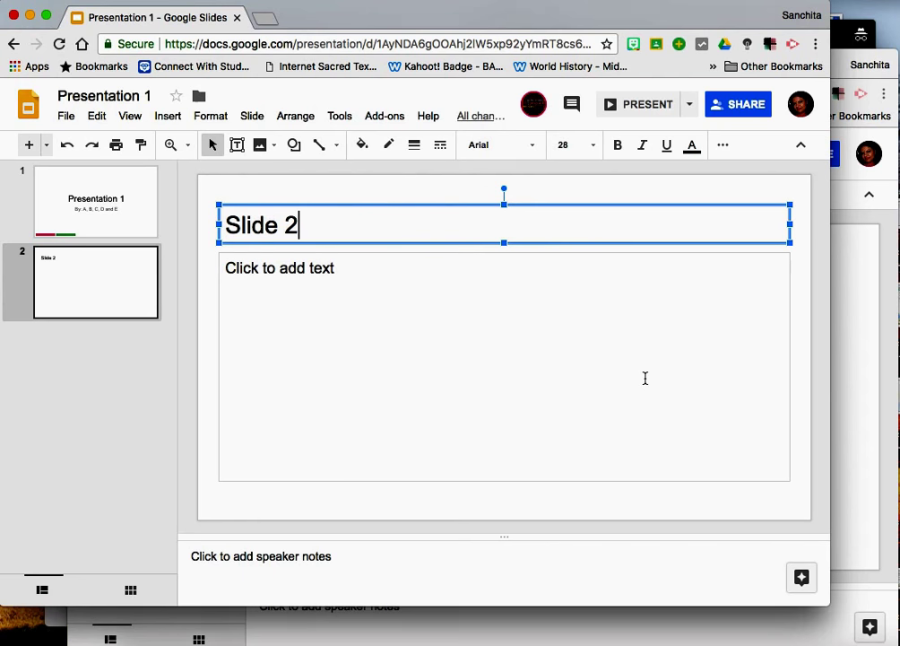
# Step: View slide 2 in the second collaborator's window, then in the first collaborator's incognito window
pyautogui.click(882, 320)
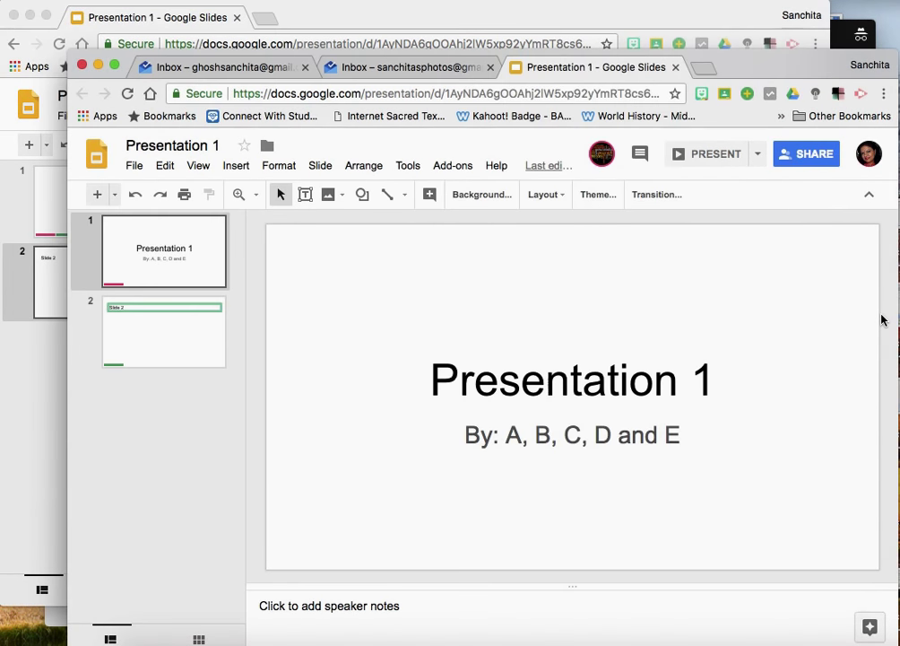
pyautogui.click(195, 341)
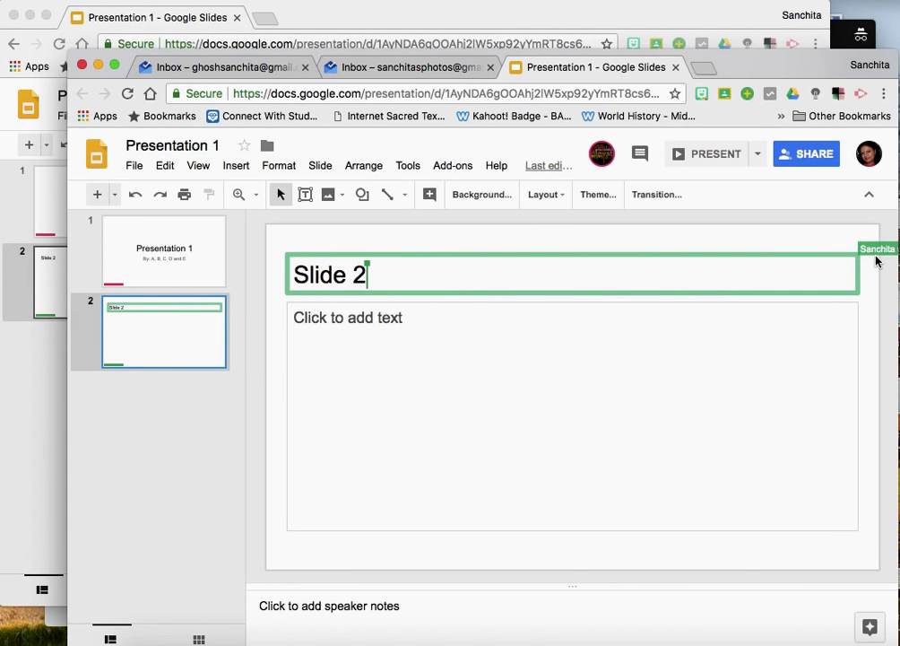
pyautogui.click(840, 34)
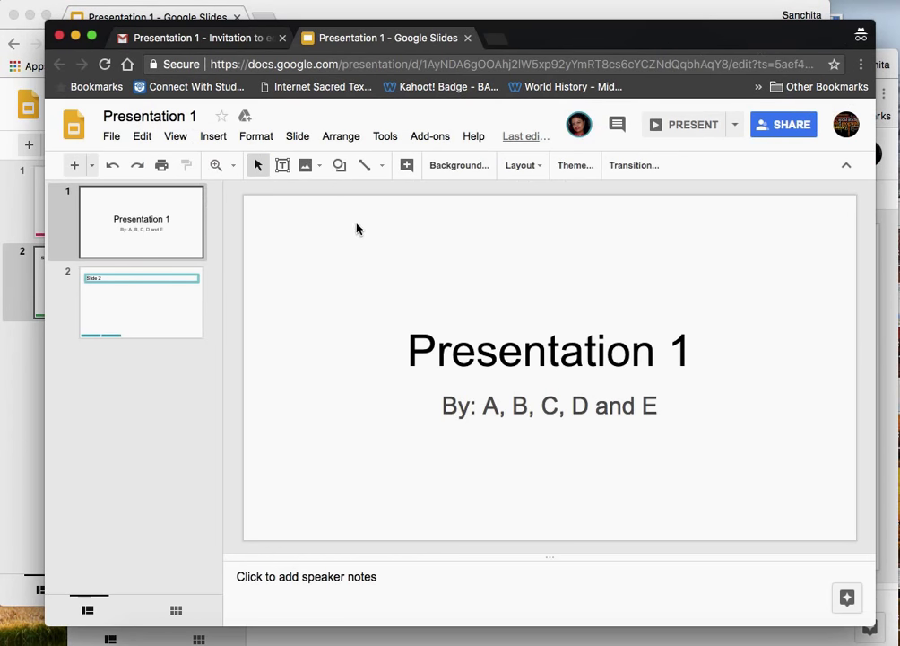
pyautogui.click(155, 301)
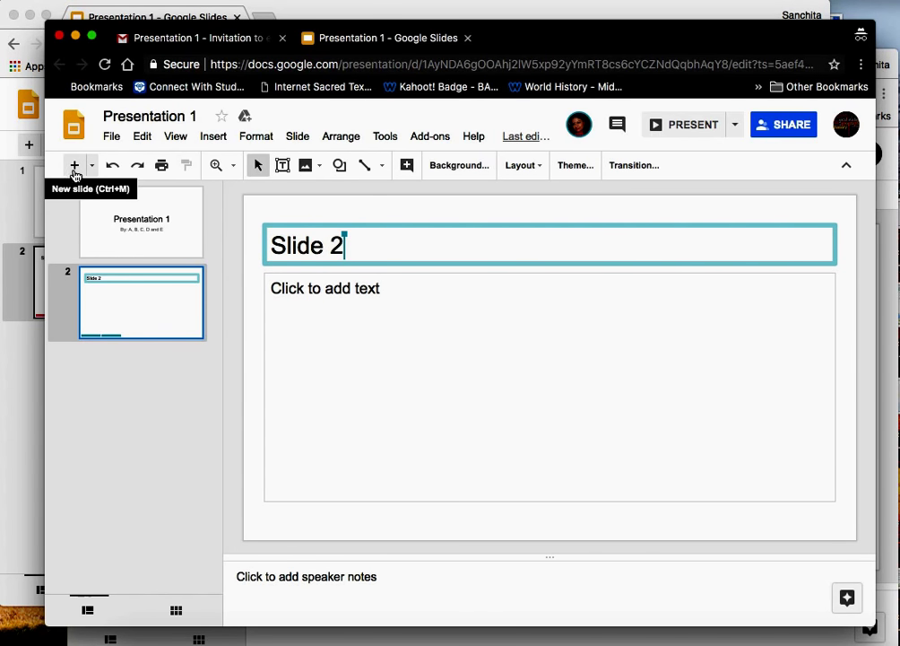
# Step: Add a new slide after slide 2 as the first collaborator and title it "Slide 3"
pyautogui.click(76, 167)
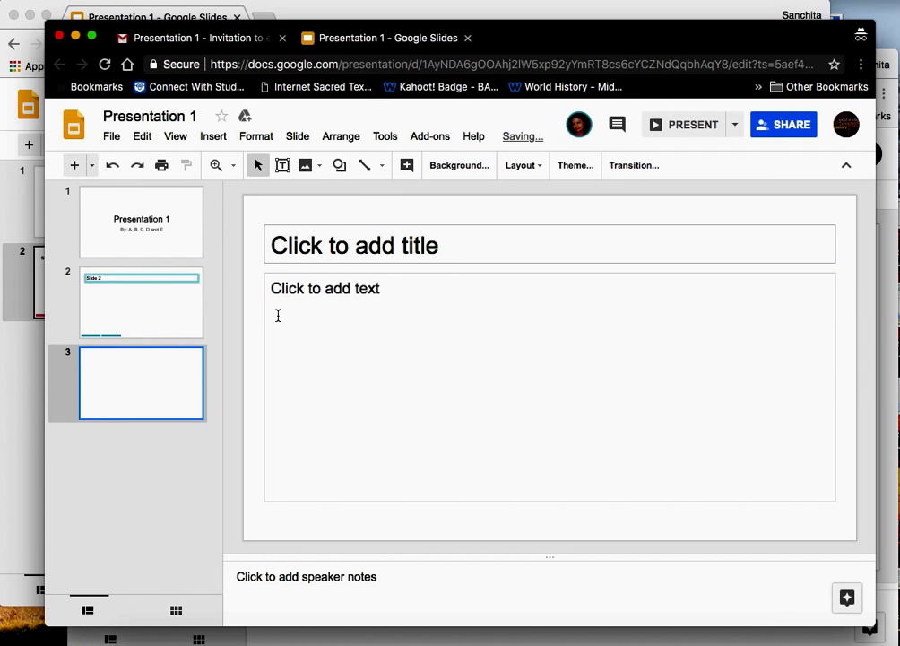
pyautogui.click(384, 245)
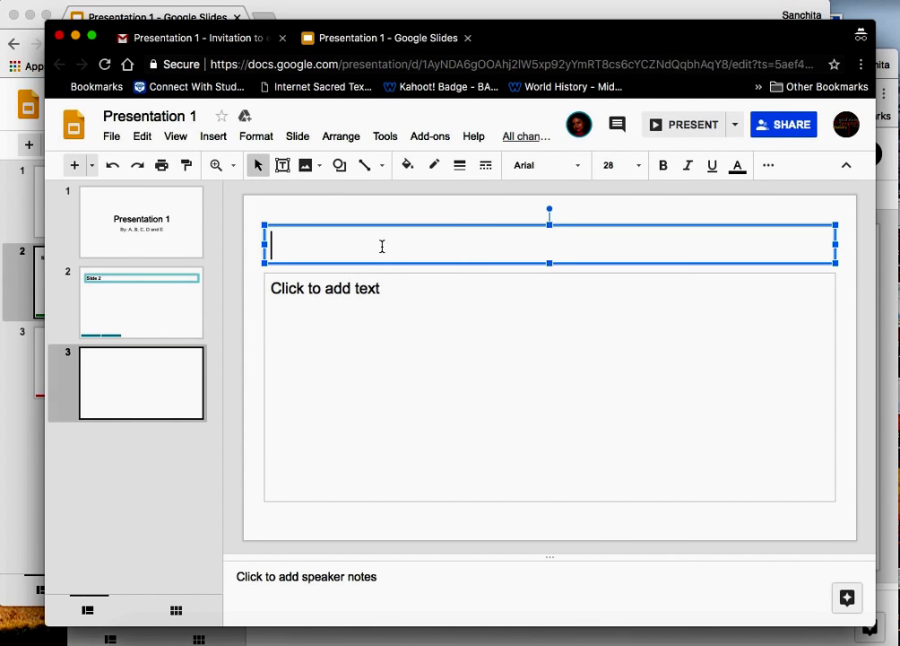
pyautogui.write('Slide 3')
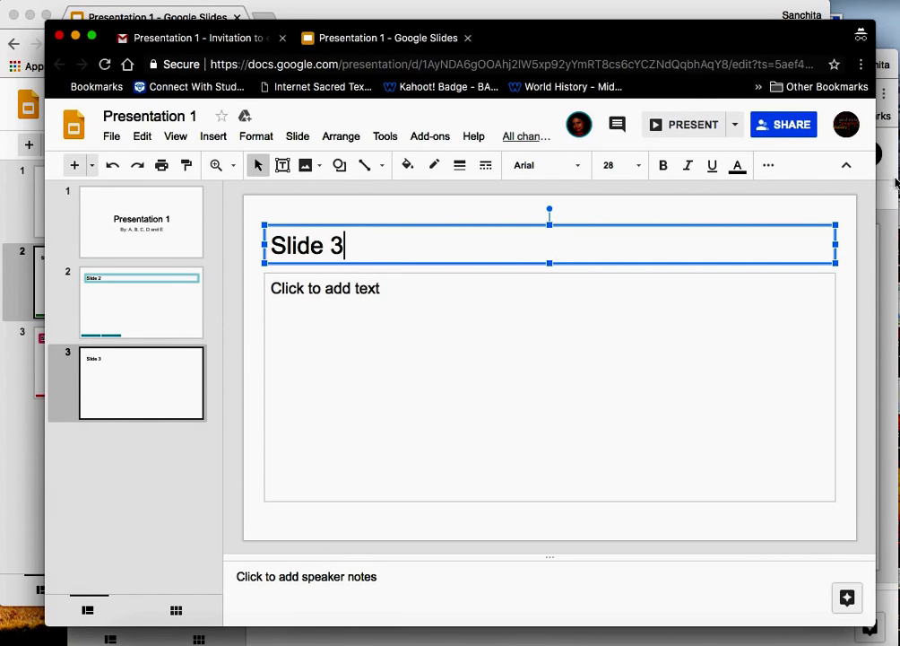
# Step: View slide 3 in the second collaborator's and the owner's windows, and compare it with the first collaborator's window
pyautogui.click(893, 238)
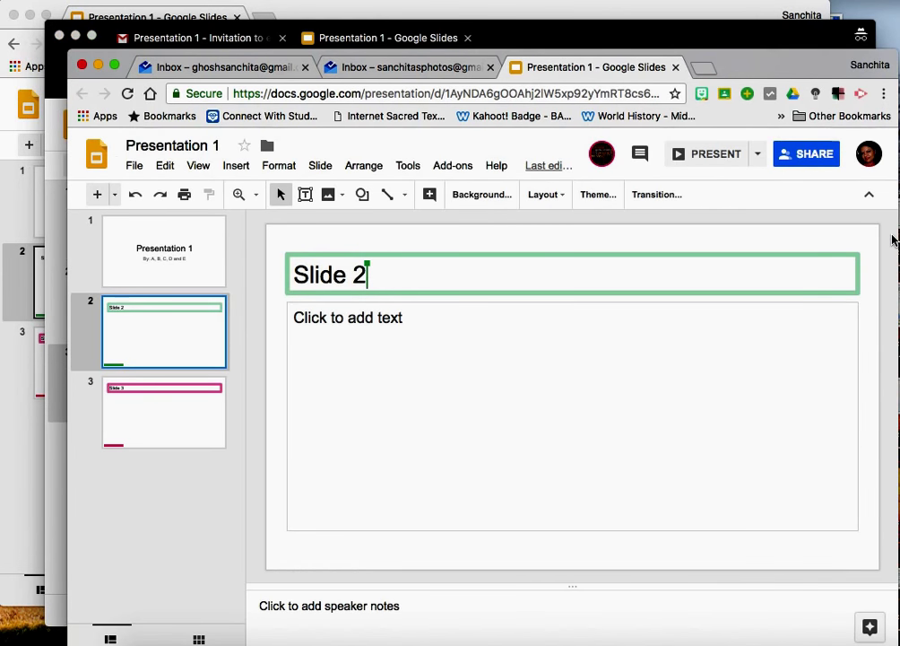
pyautogui.click(170, 417)
pyautogui.click(10, 377)
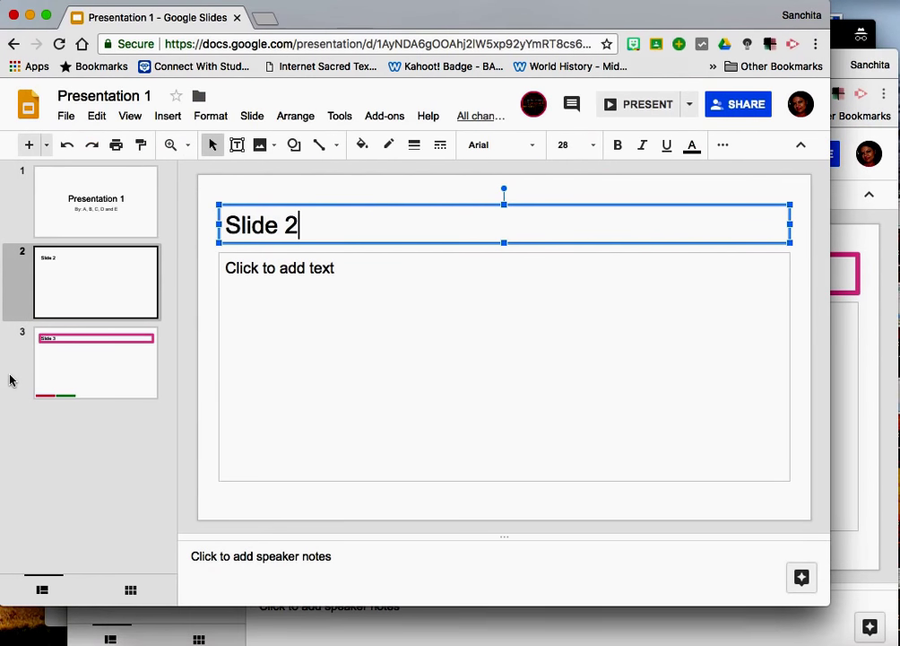
pyautogui.click(121, 395)
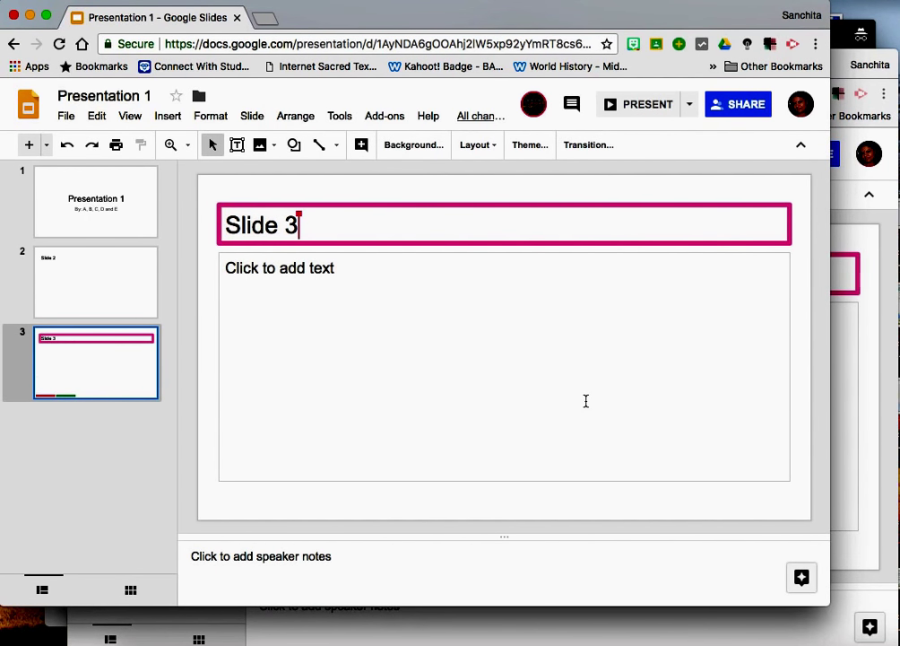
pyautogui.press('super+grave')
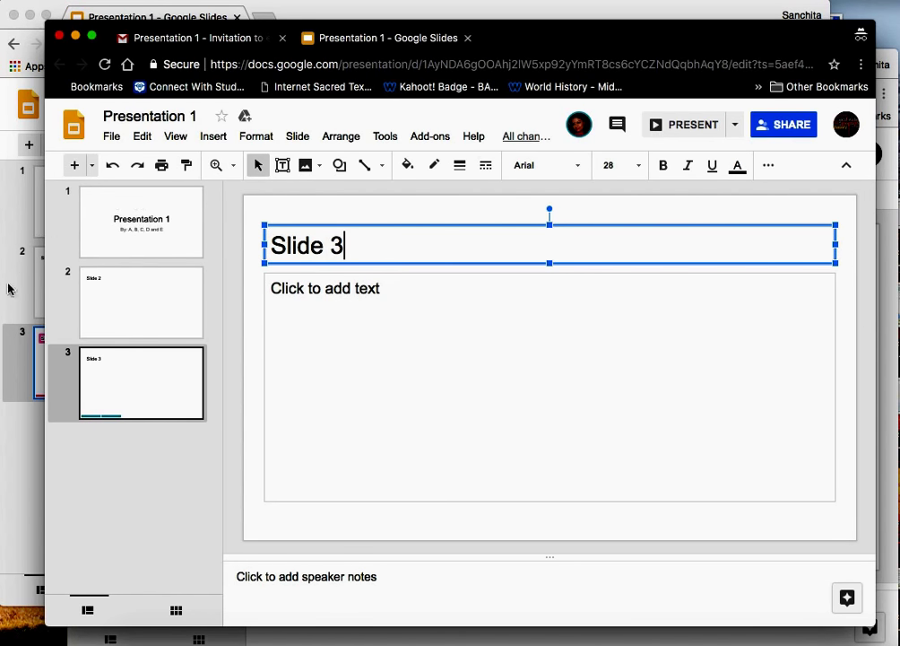
# Step: In the owner's window, post the comment "Let us give more meaningful names to our slides" on slide 3's title text
pyautogui.click(20, 482)
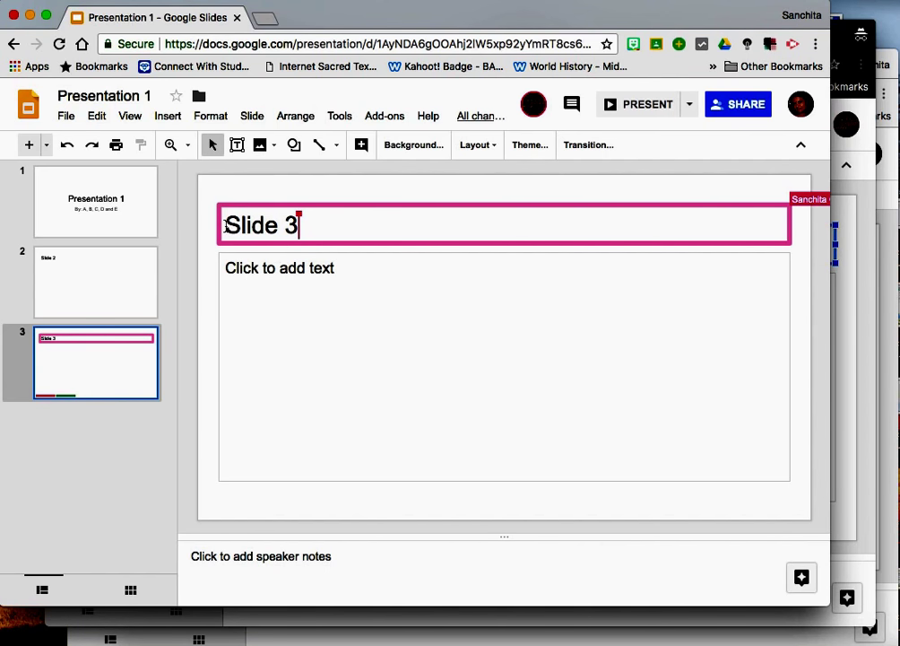
pyautogui.moveTo(225, 226); pyautogui.dragTo(299, 227)
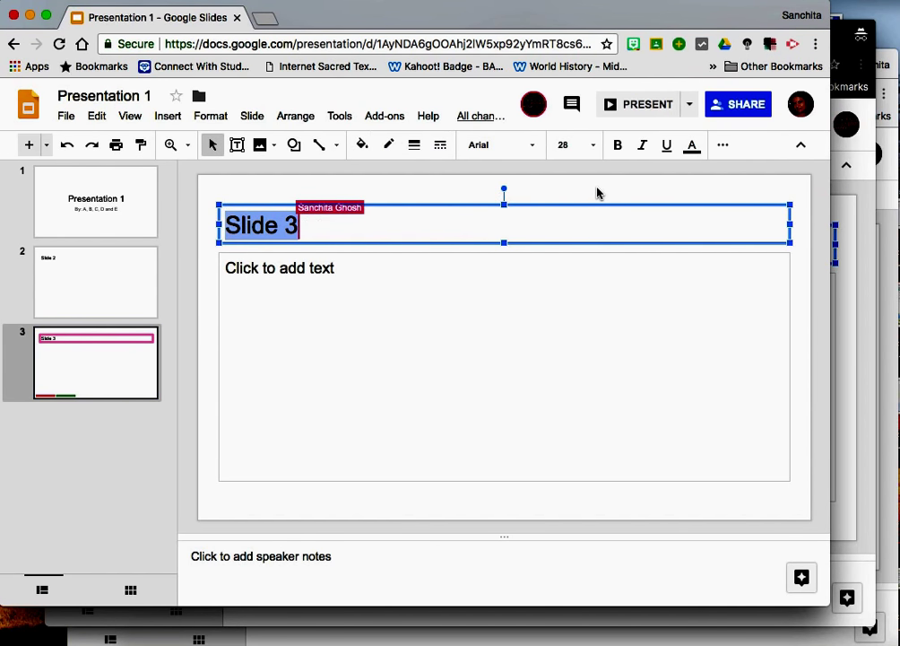
pyautogui.click(572, 104)
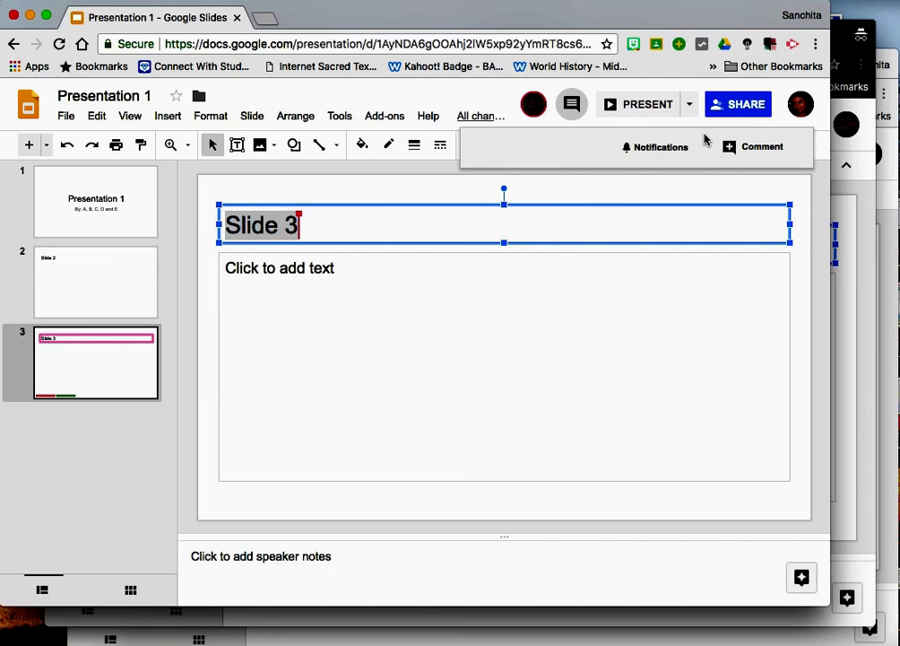
pyautogui.click(763, 148)
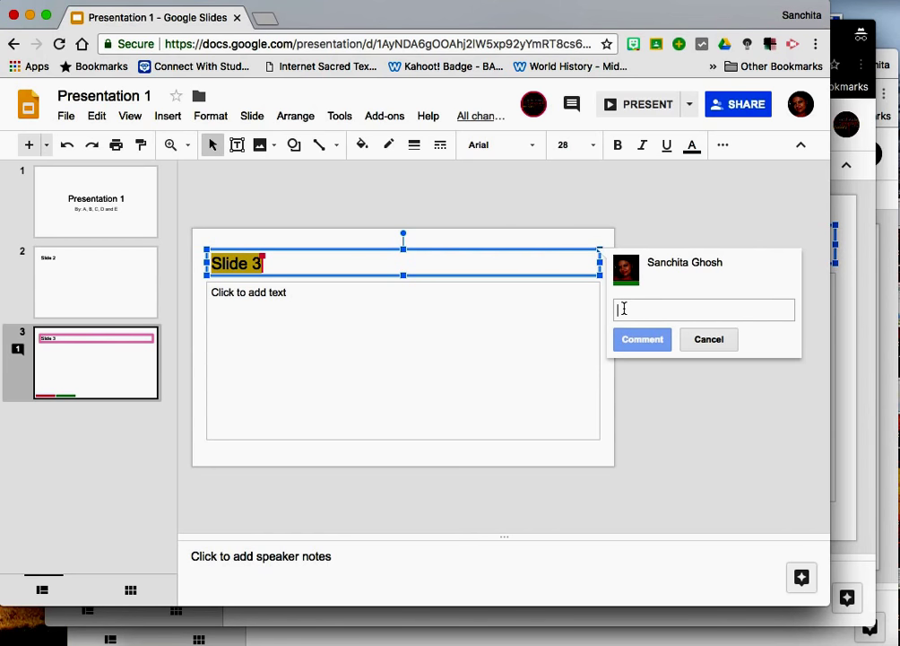
pyautogui.write('Let us gi')
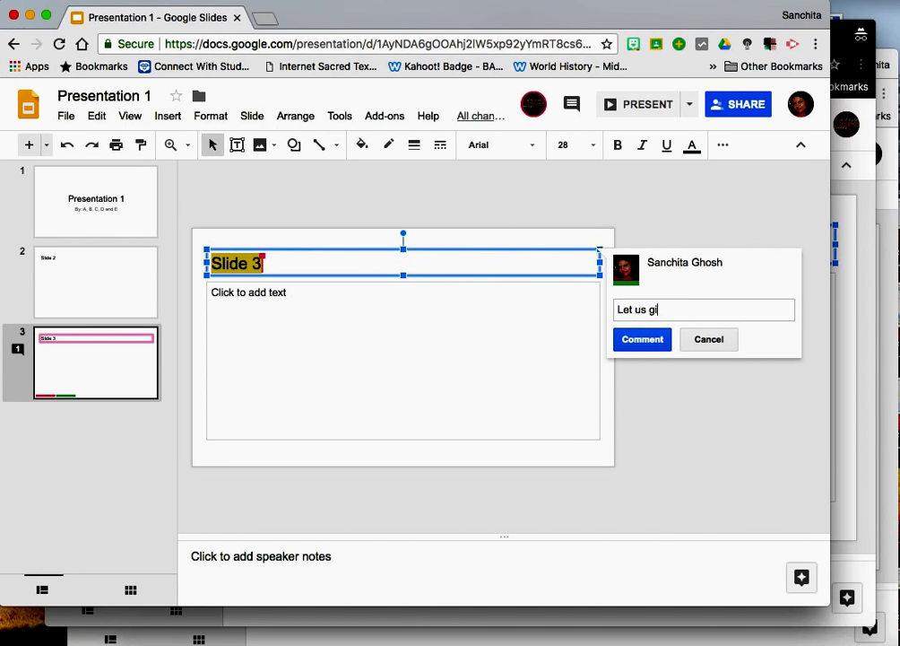
pyautogui.write('ve more meaningful ')
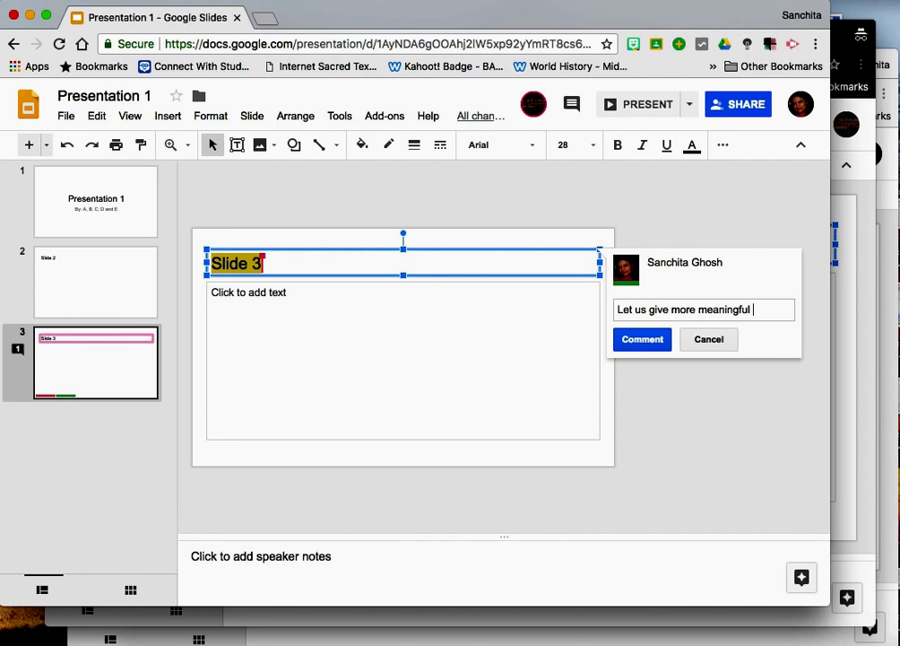
pyautogui.write('names to our s')
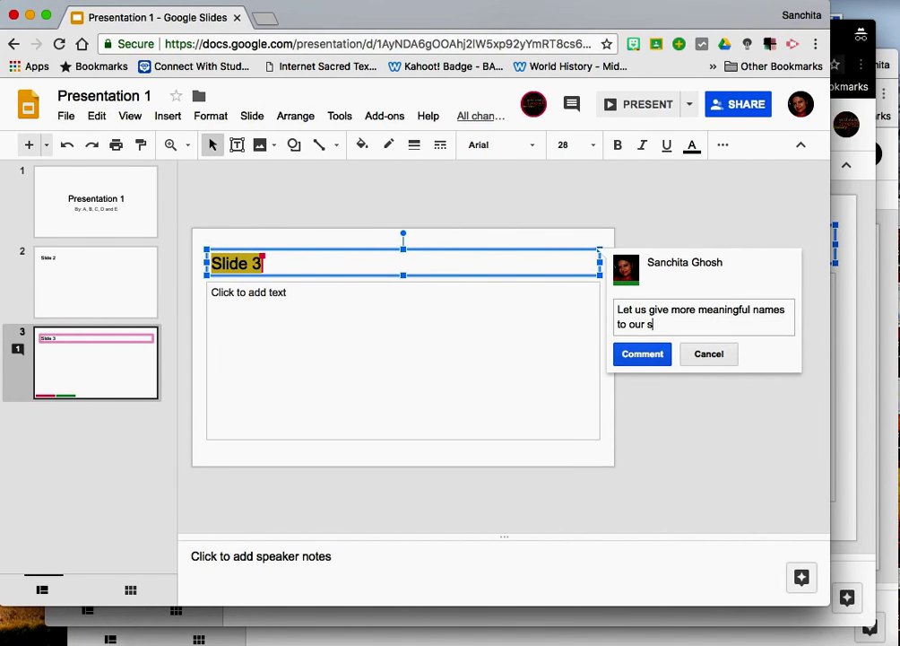
pyautogui.write('lides')
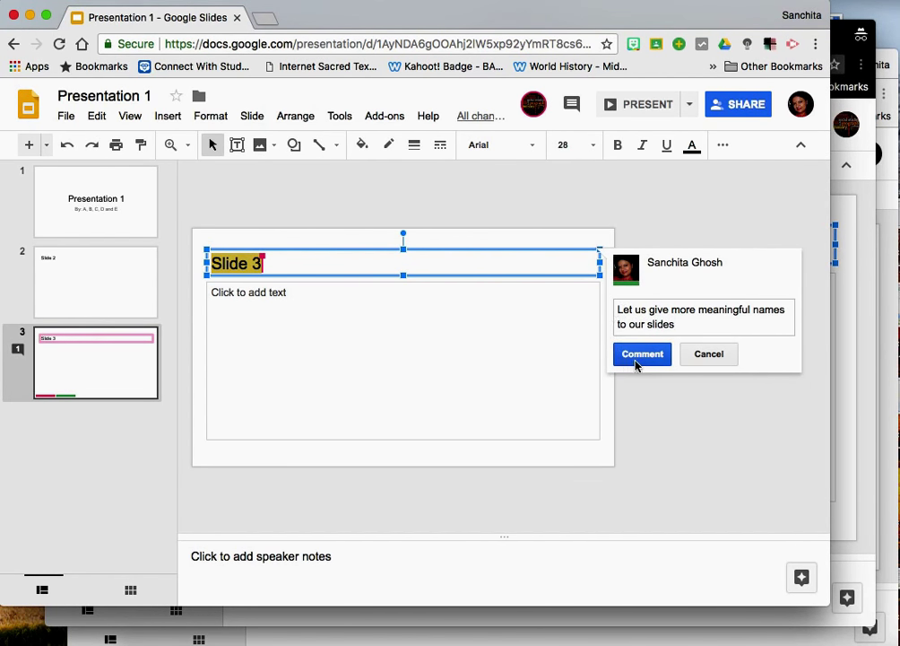
pyautogui.click(645, 357)
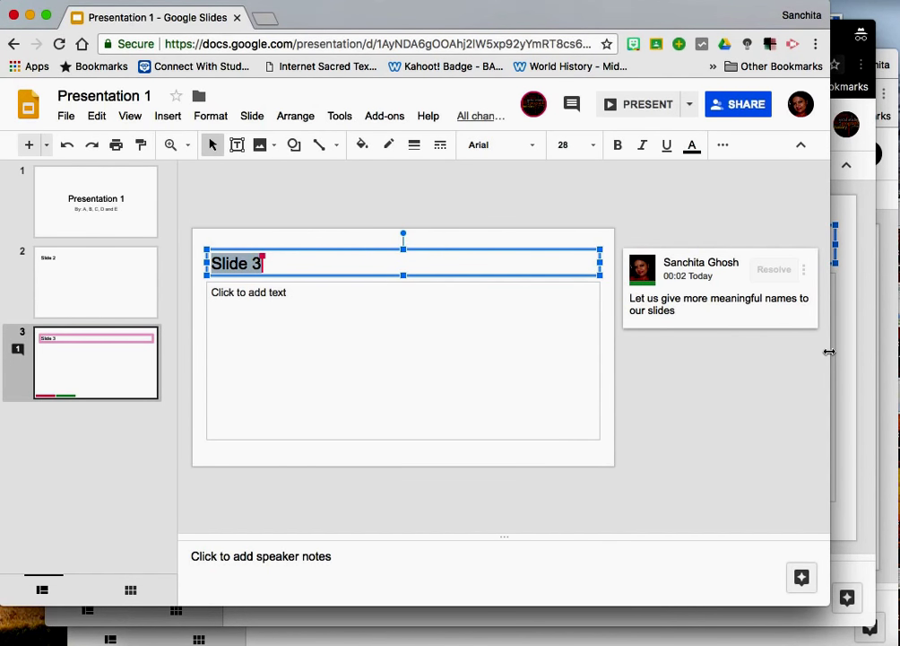
# Step: Check the comment on slide 3 in both collaborators' windows and return to the owner's window
pyautogui.click(852, 422)
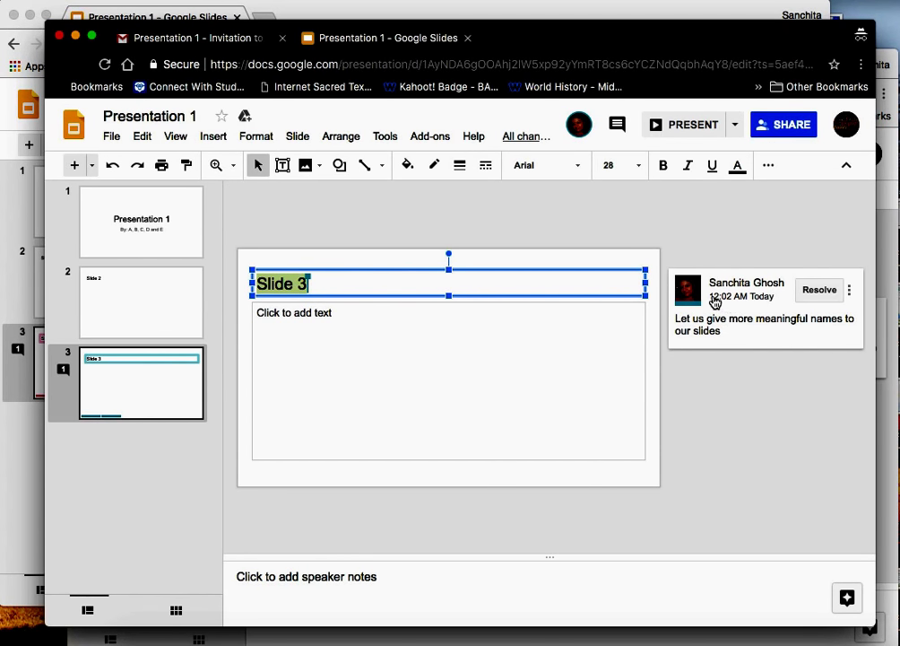
pyautogui.click(891, 409)
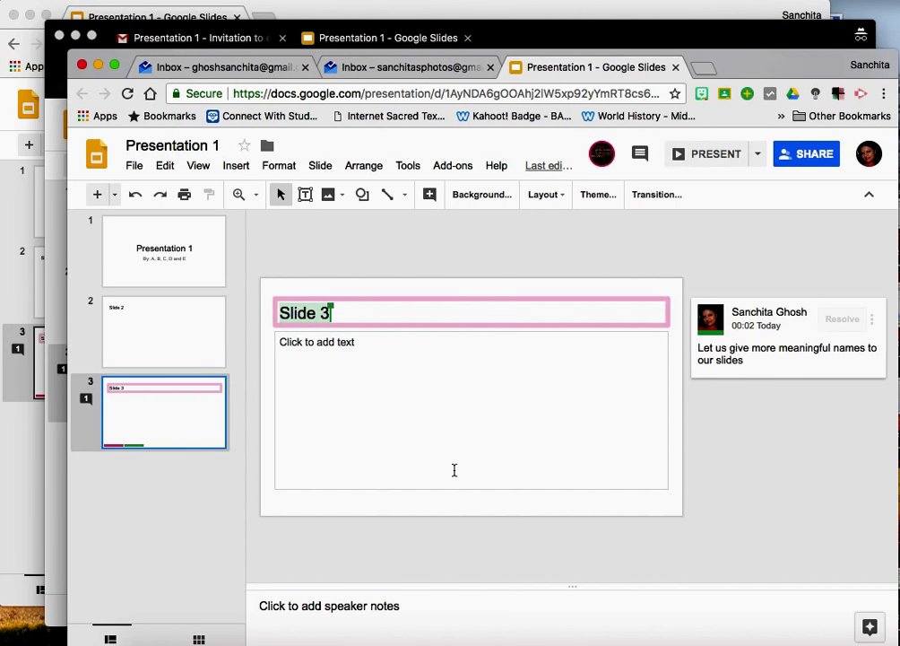
pyautogui.click(873, 323)
pyautogui.click(795, 458)
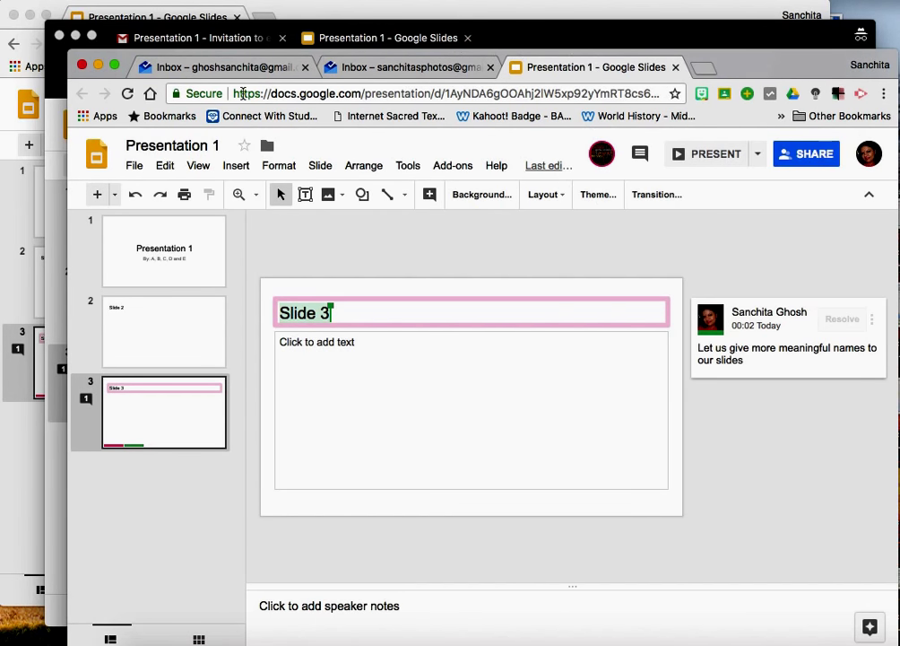
pyautogui.click(55, 266)
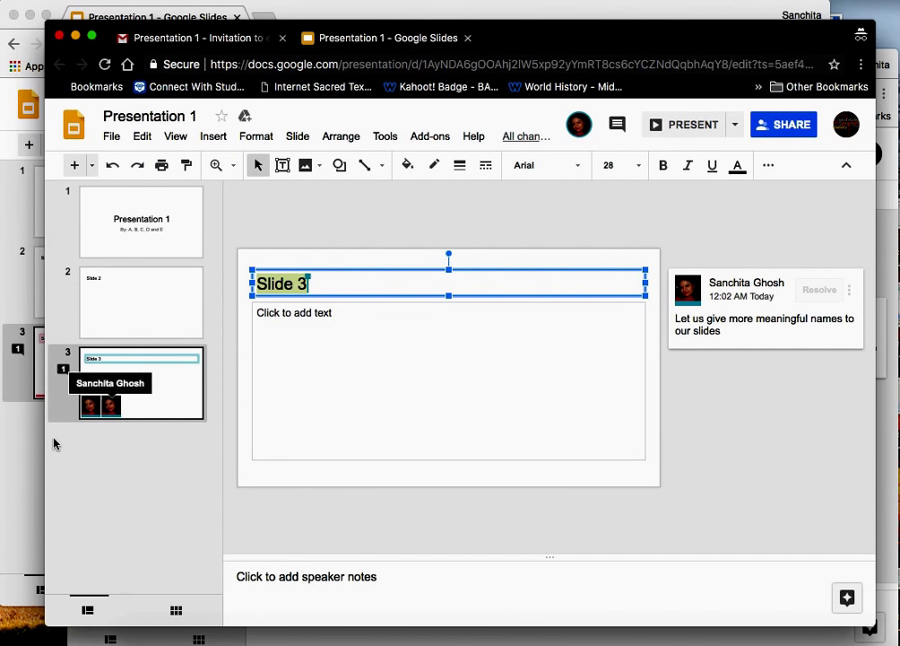
pyautogui.click(12, 384)
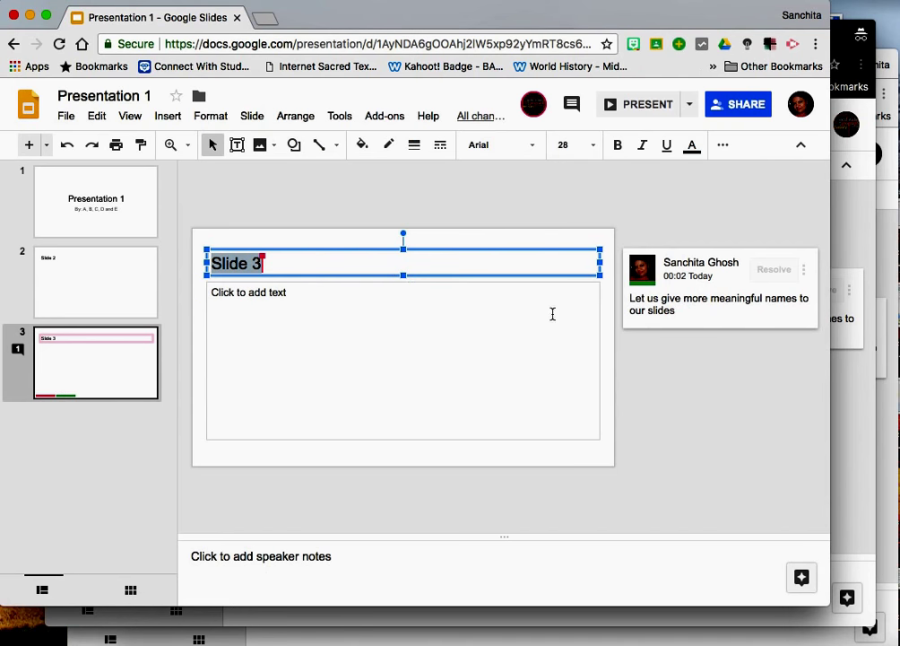
# Step: In the collaborator's incognito window, replace slide 3's title with "Partnership" and deselect the title box
pyautogui.click(875, 218)
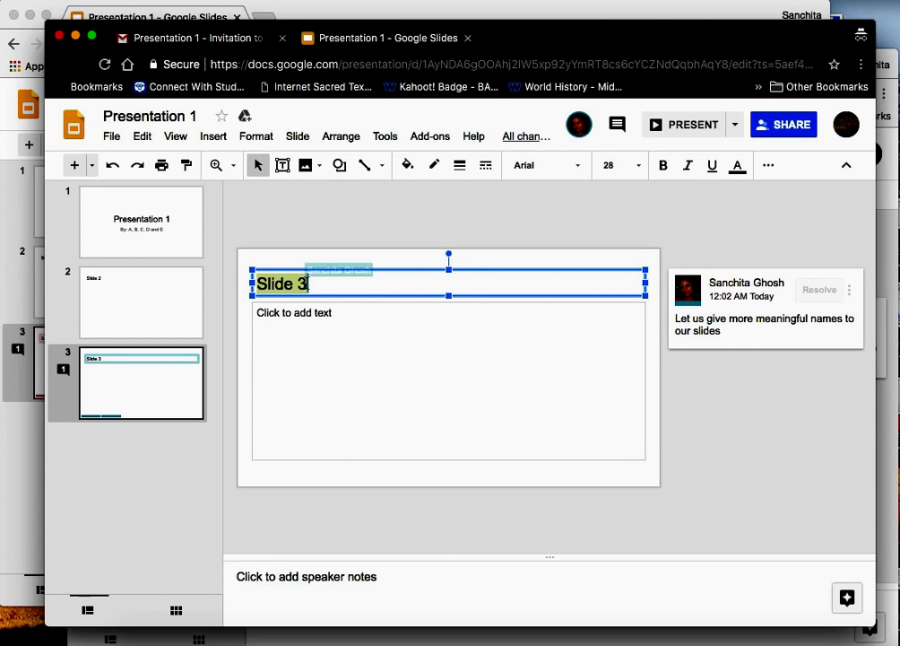
pyautogui.press('BackSpace')
pyautogui.press('BackSpace')
pyautogui.press('BackSpace')
pyautogui.press('BackSpace')
pyautogui.press('BackSpace')
pyautogui.press('BackSpace')
pyautogui.press('BackSpace')
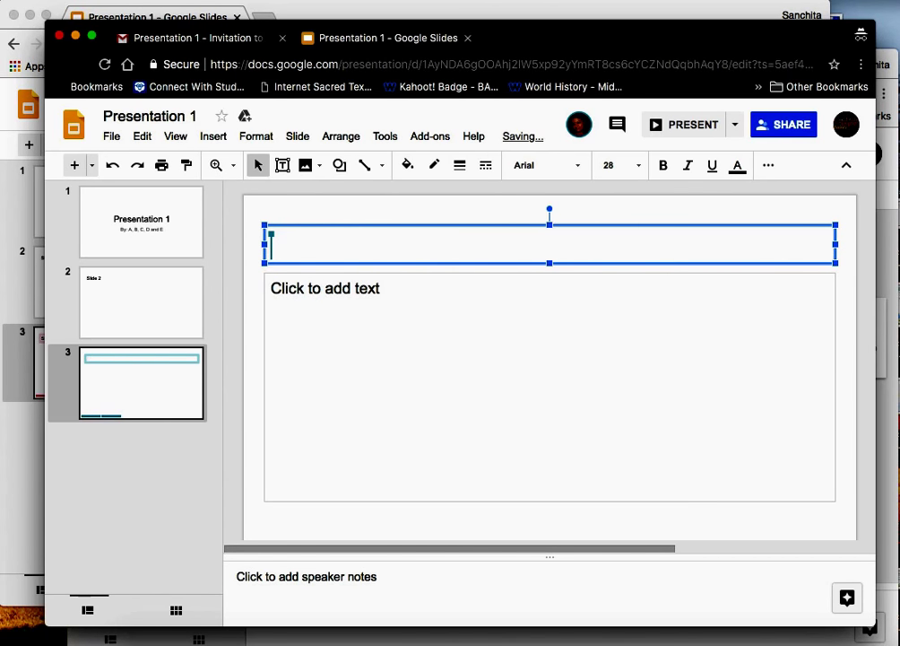
pyautogui.write('Part')
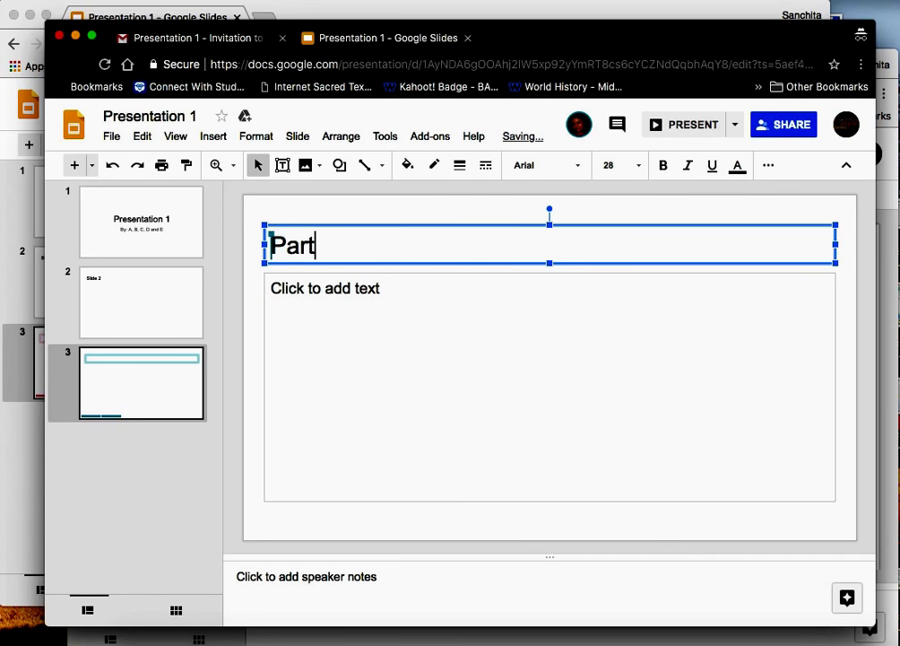
pyautogui.write('nership')
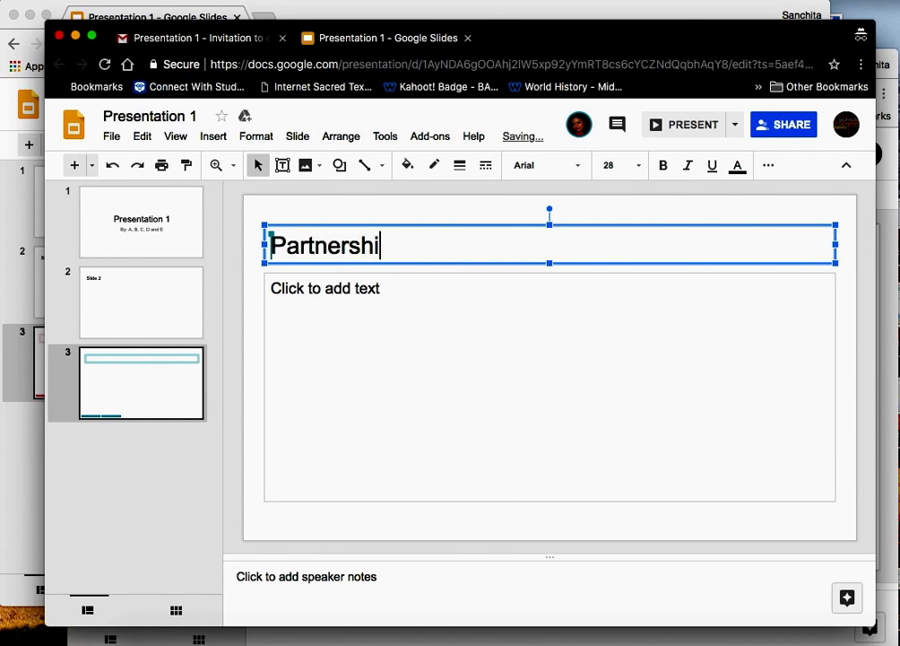
pyautogui.click(189, 484)
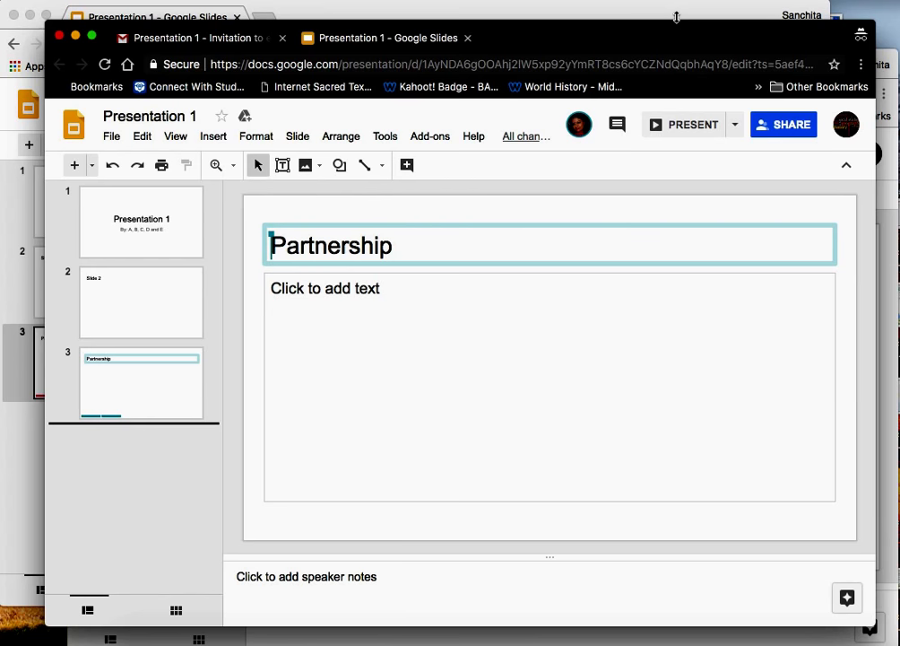
# Step: Check slide 3's new title in the owner's and the other collaborator's windows, open slide 2 in the latter, and return to the owner's window
pyautogui.click(9, 430)
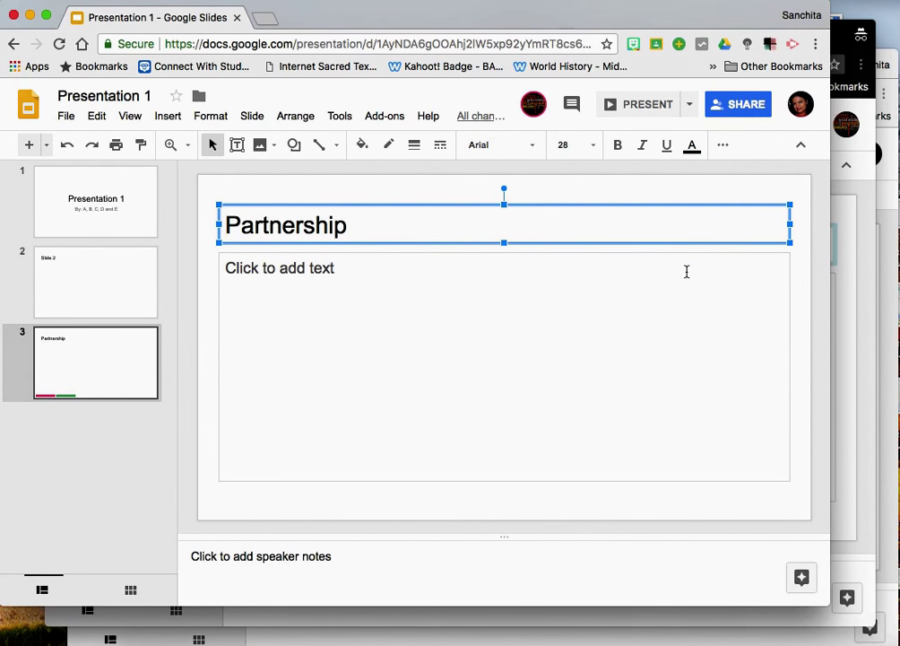
pyautogui.click(888, 294)
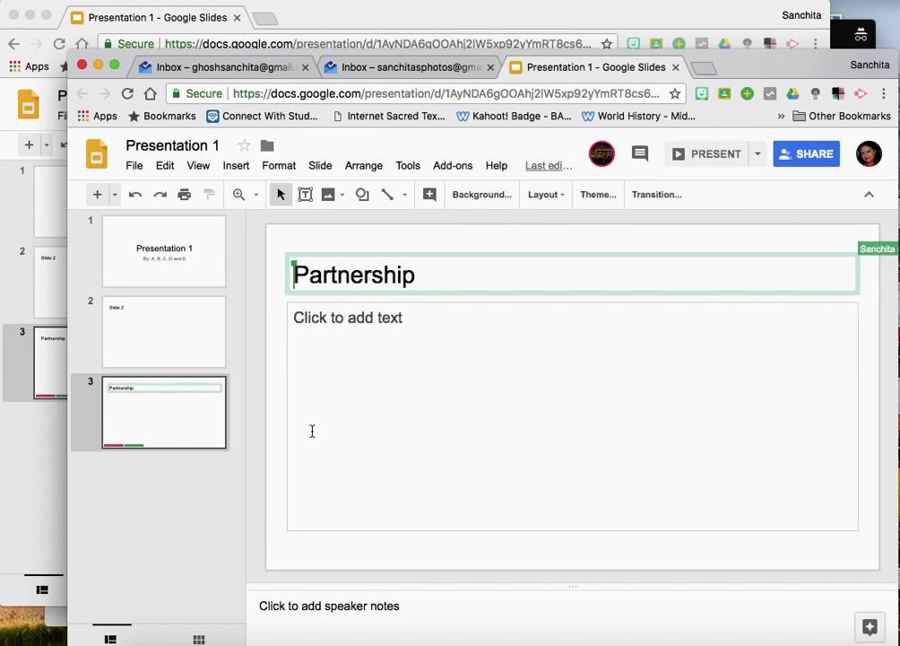
pyautogui.click(153, 336)
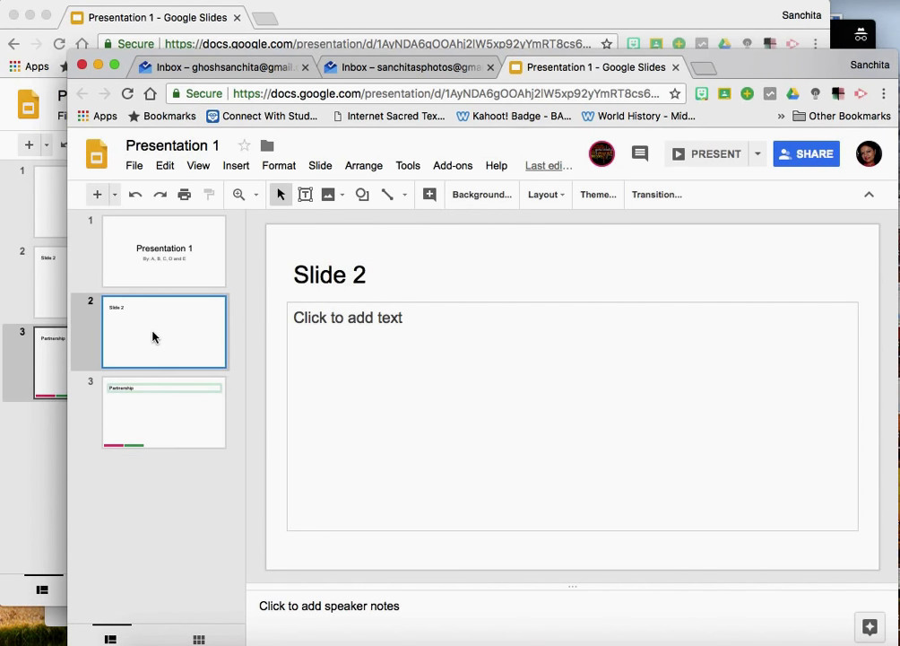
pyautogui.click(22, 466)
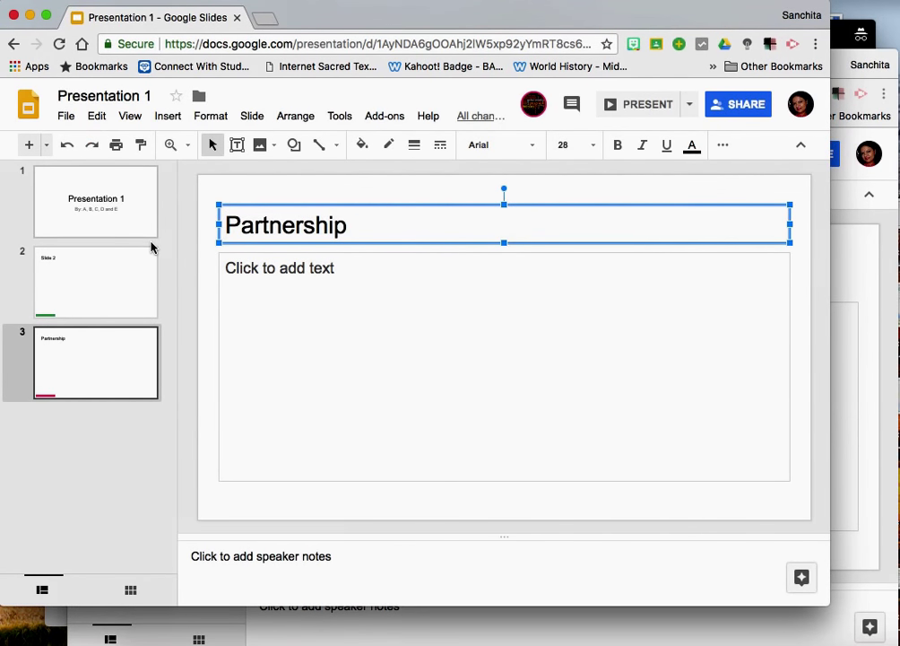